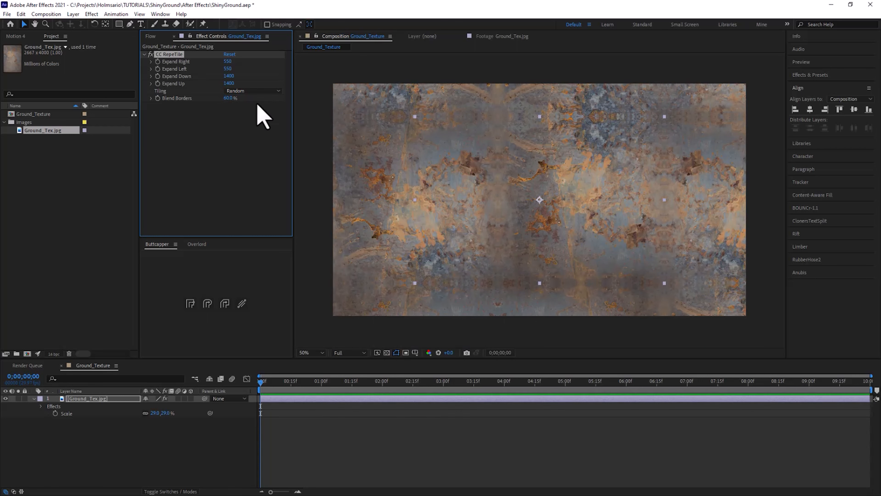
Apply the Hue/Saturation effect to the Ground_Tex.jpg layer and lower its Master Saturation to -100.
key("slash")
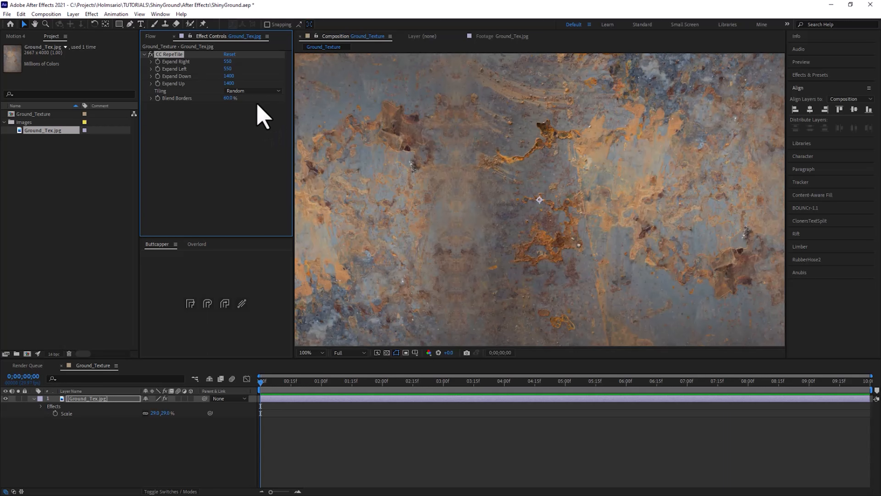
key("comma")
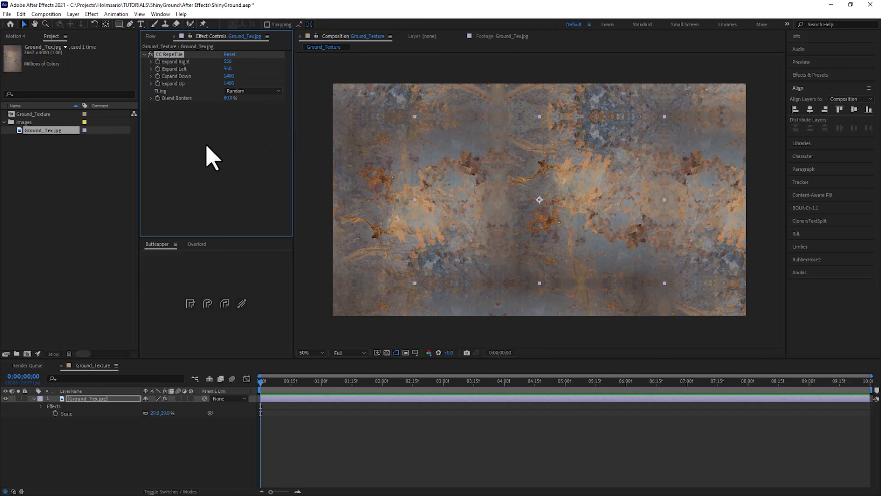
key("ctrl+space")
type("hue s")
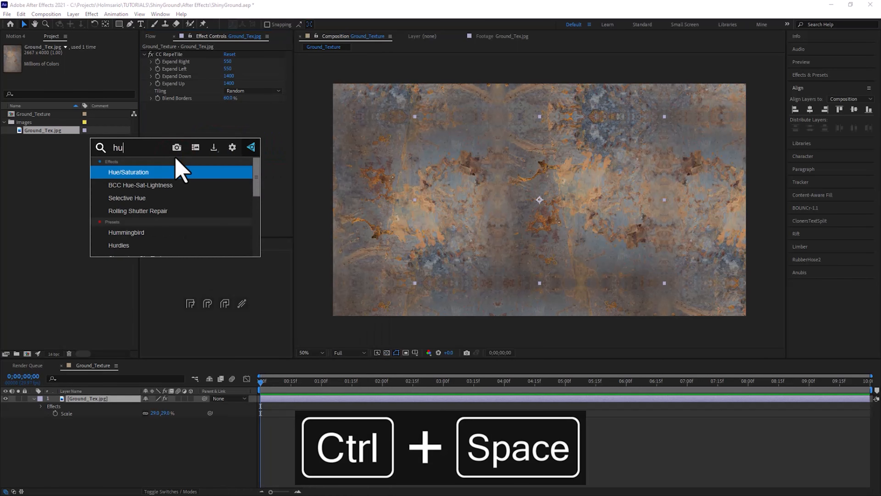
key("BackSpace")
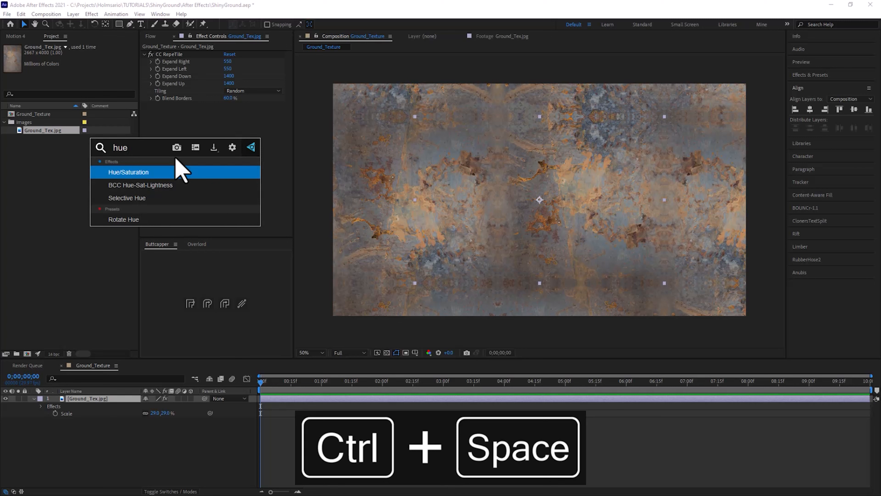
key("Return")
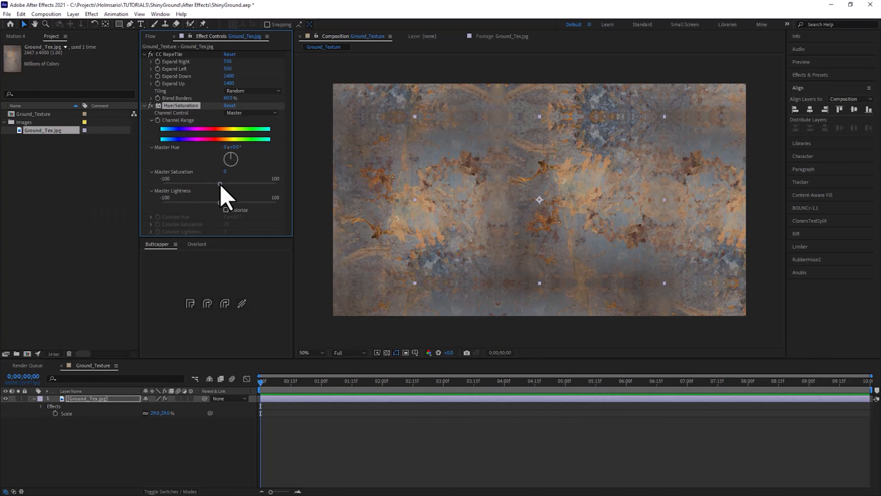
left_click_drag(220, 184, 149, 179)
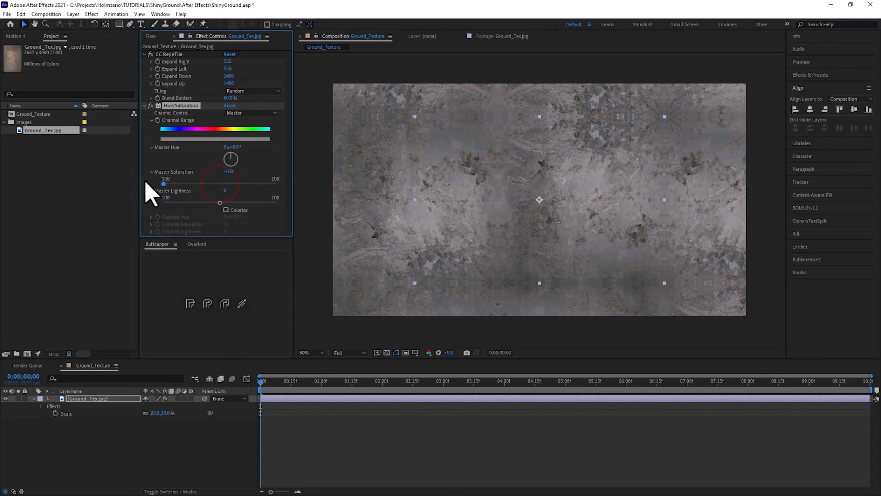
left_click(143, 105)
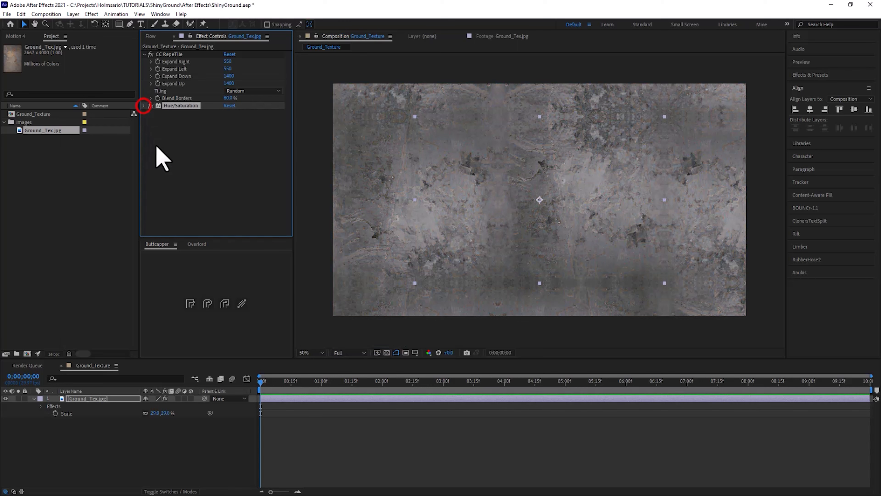
Add Brightness & Contrast to the Ground_Tex.jpg layer with Use Legacy enabled, raising the brightness strongly and setting contrast to 82.
key("ctrl+space")
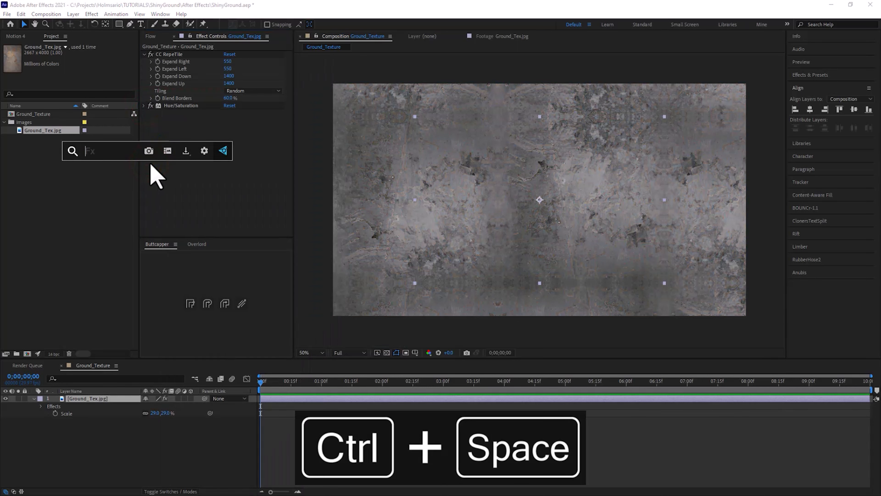
type("bright")
key("Return")
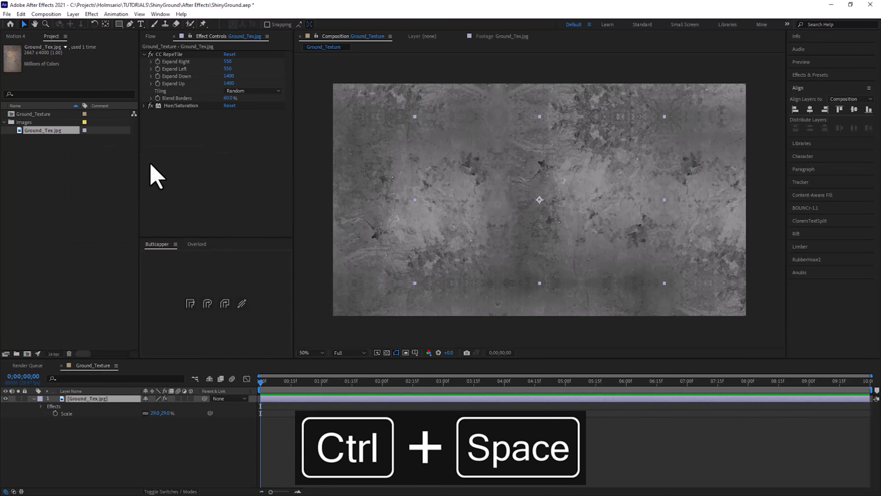
left_click(225, 127)
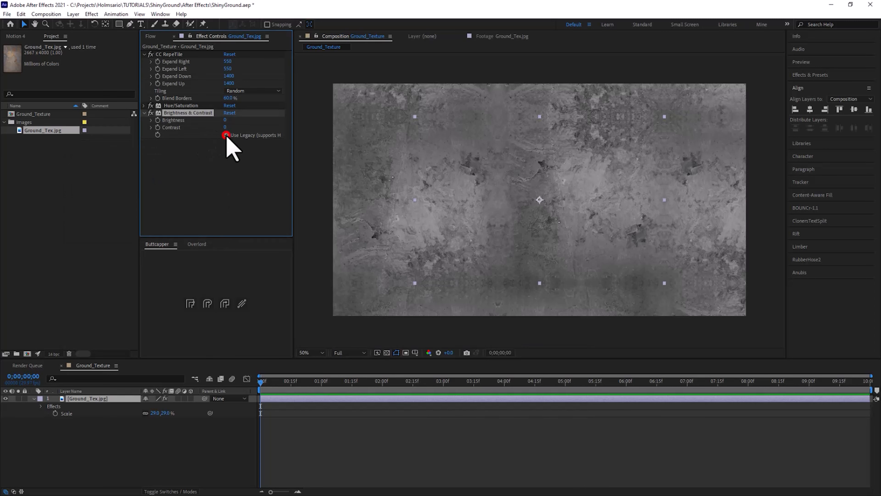
left_click_drag(225, 127, 253, 121)
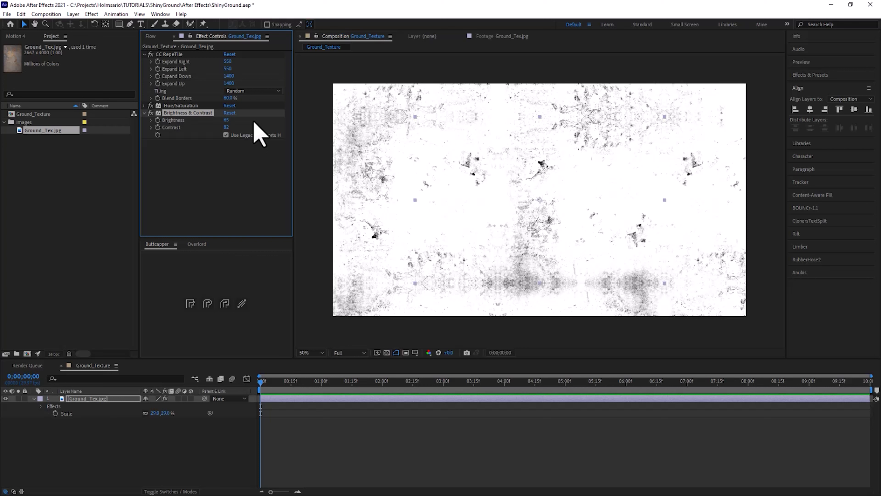
Create a new composition from the Ground_Texture composition and rename it Ground_Map.
left_click(61, 170)
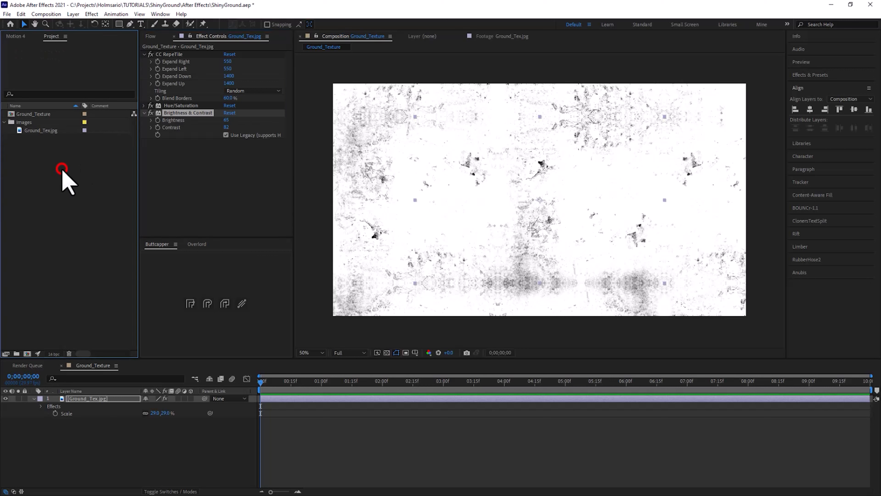
left_click(34, 114)
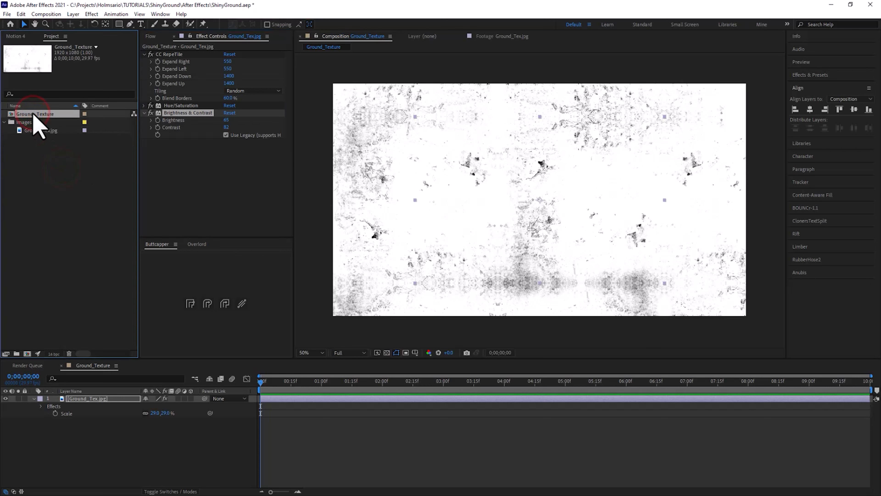
right_click(33, 114)
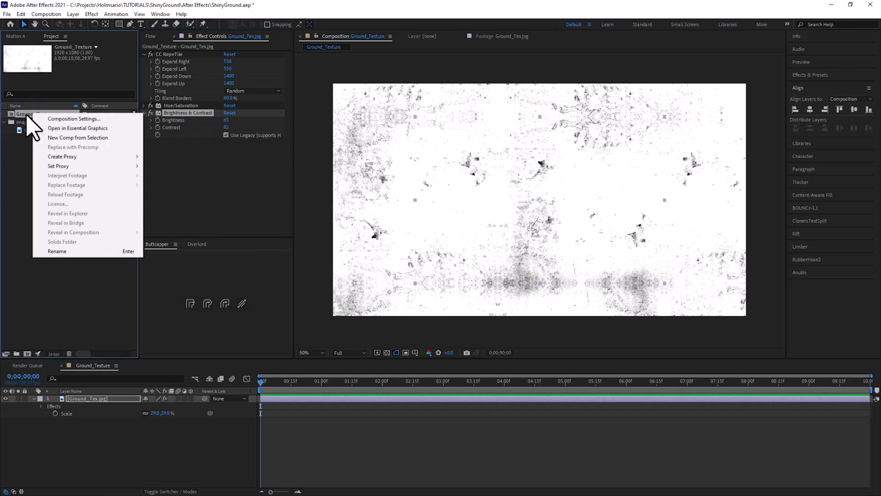
left_click(67, 137)
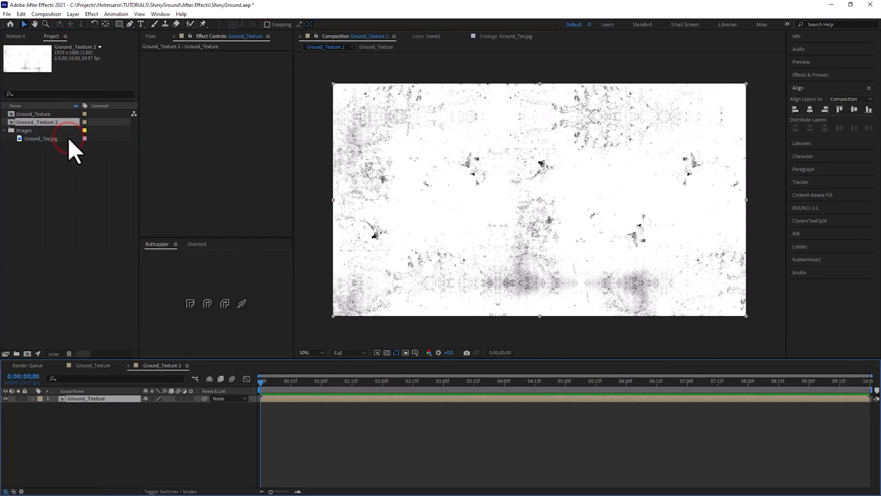
left_click(49, 121)
key("Return")
type("Grou")
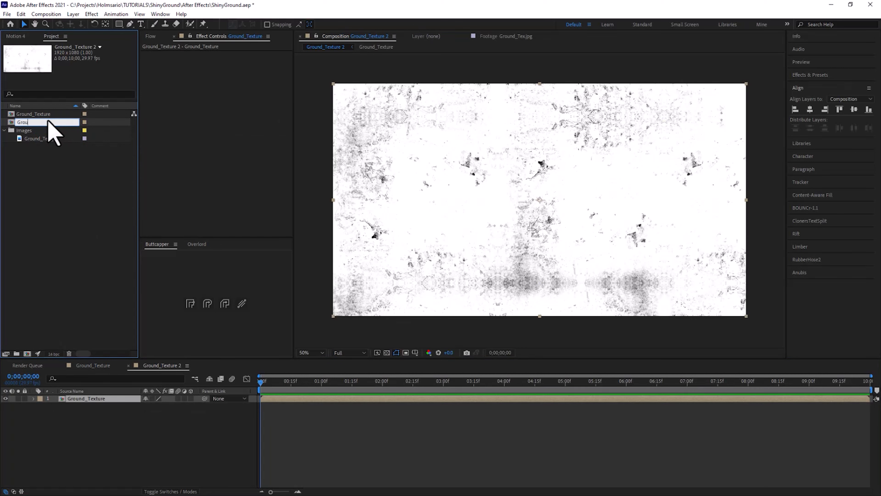
type("nd_Map")
key("Return")
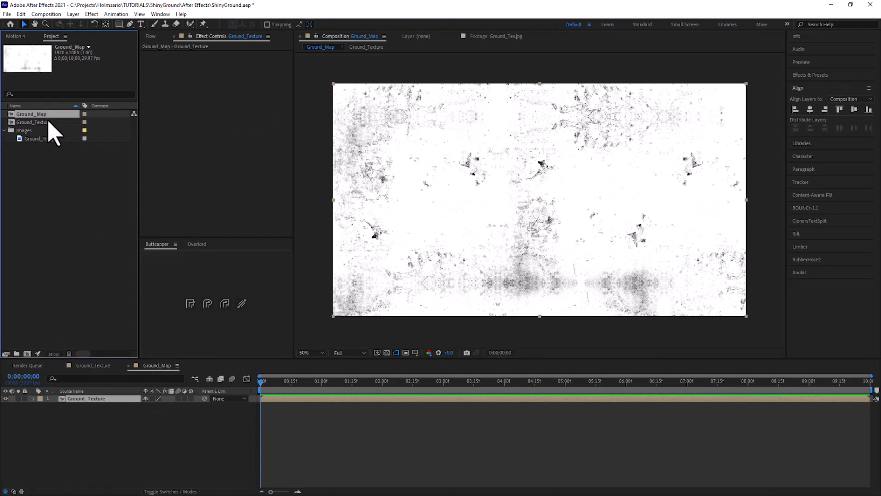
Make the Ground_Texture layer 3D in Ground_Map and set its X Rotation to 90°.
left_click(89, 399)
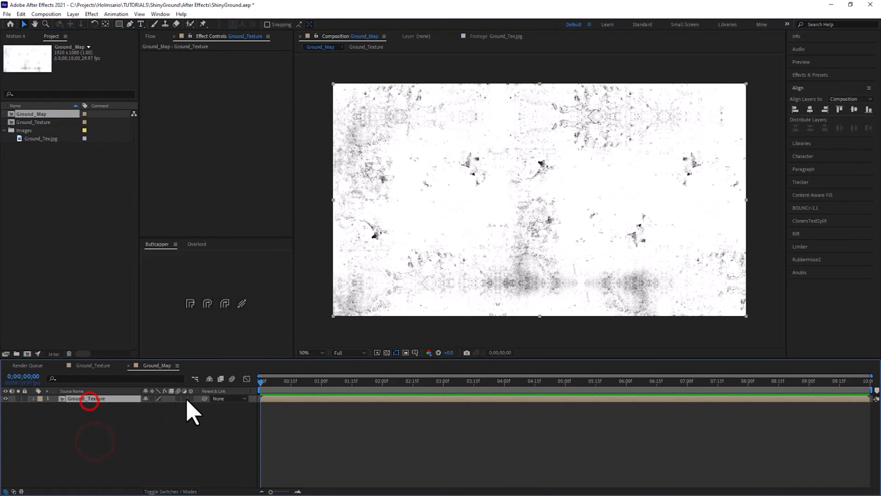
left_click(191, 398)
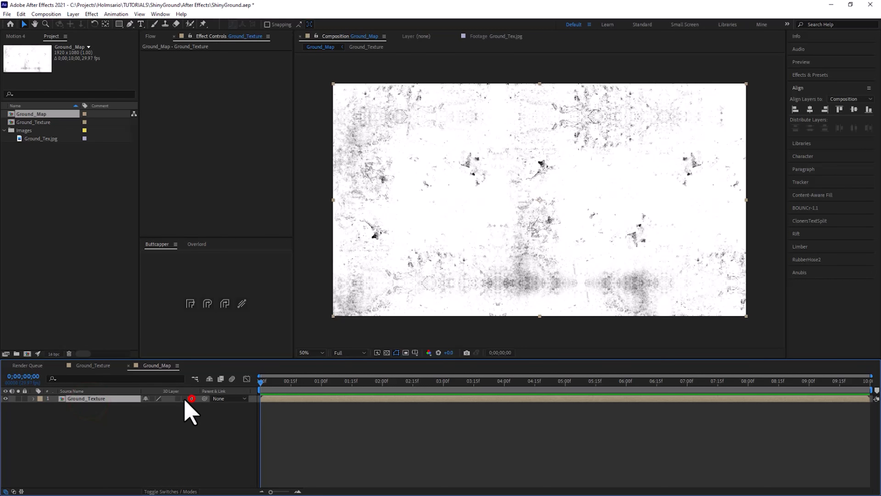
key("r")
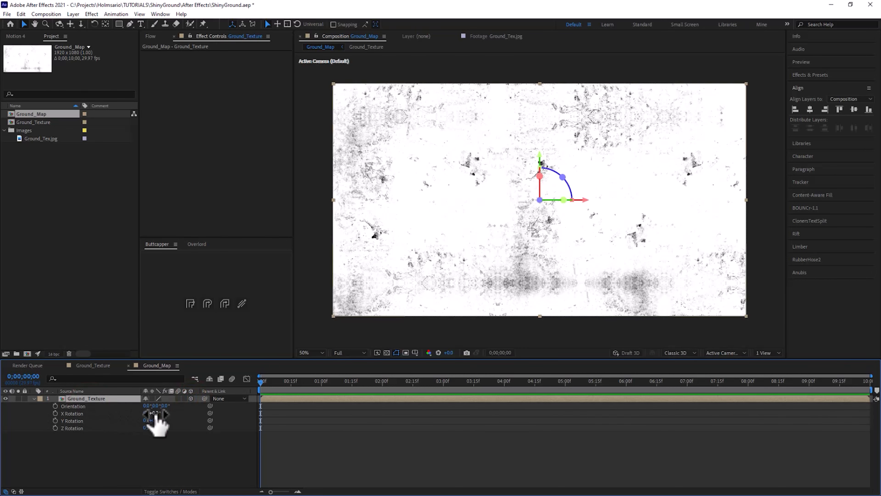
left_click_drag(155, 413, 113, 412)
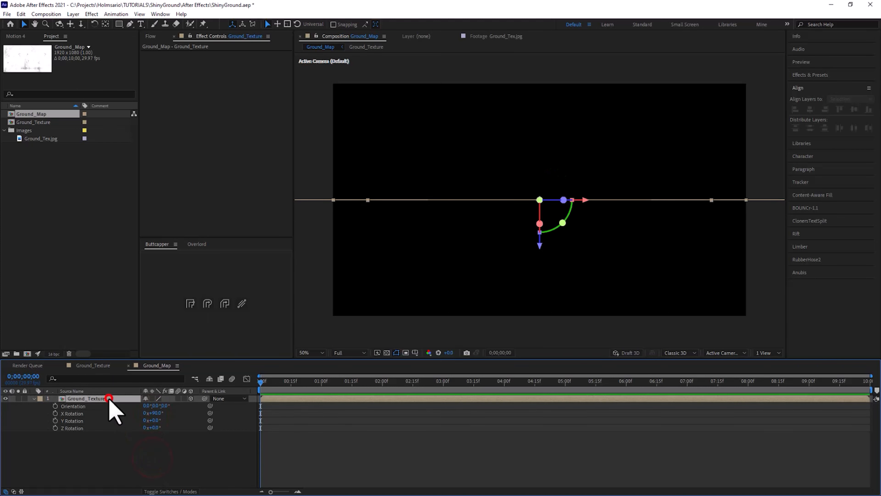
Lower the Ground_Texture layer in the frame by setting its Y position to 797.
key("p")
left_click_drag(164, 405, 272, 404)
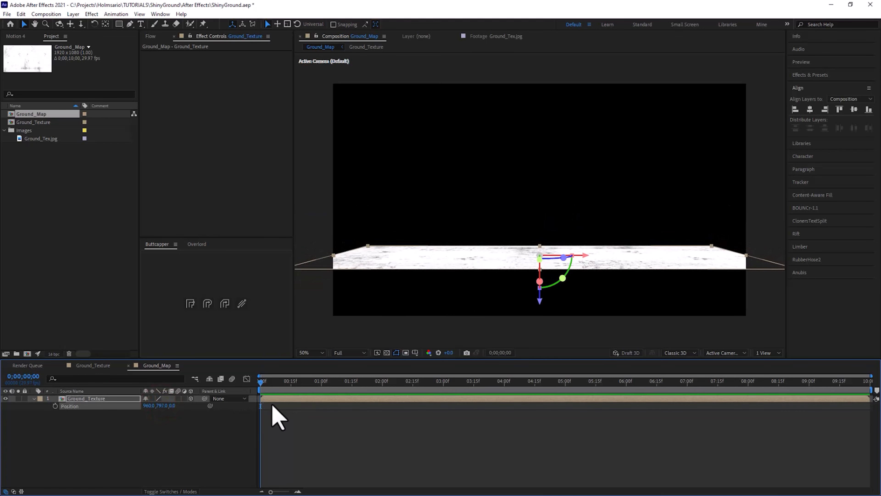
left_click(392, 216)
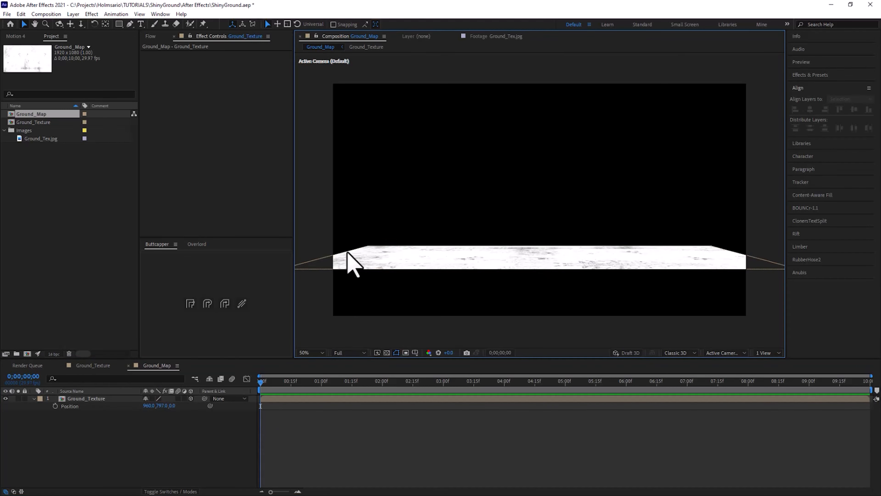
Apply CC RepeTile to the Ground_Texture layer and set Expand Right and Expand Left to 1000.
left_click(96, 398)
key("ctrl+space")
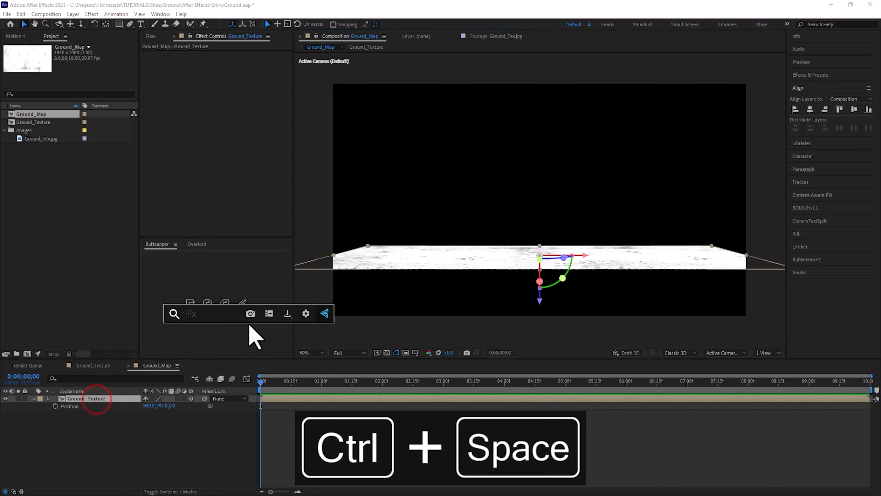
type("cc rep")
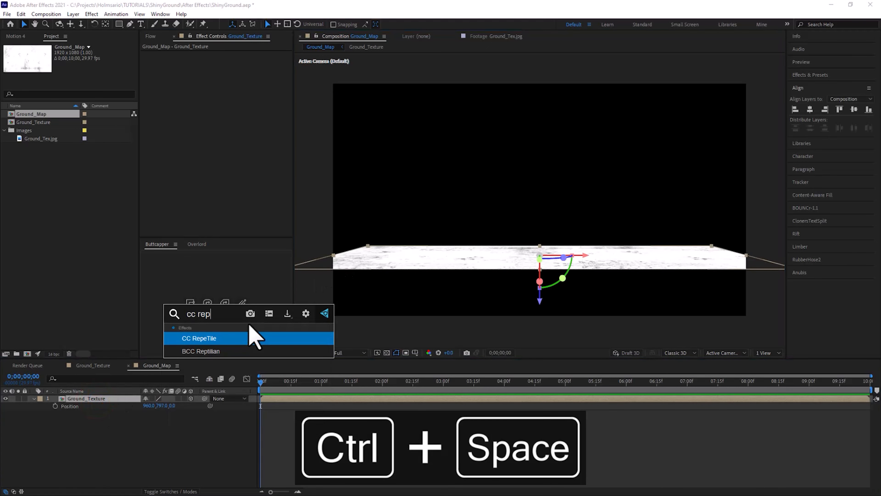
key("Return")
left_click_drag(225, 62, 673, 78)
left_click(231, 62)
type("1000")
left_click(224, 69)
type("1000")
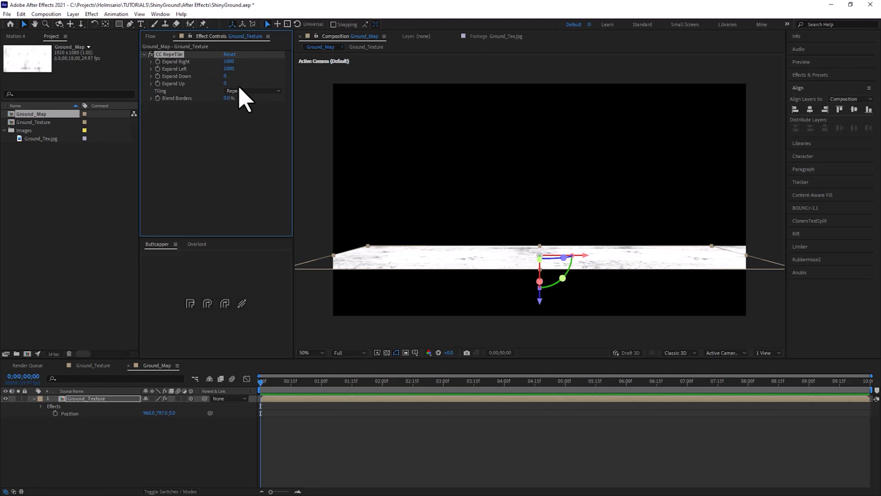
Extend the ground plane toward the camera by setting CC RepeTile's Expand Up to 1500.
left_click_drag(225, 76, 319, 77)
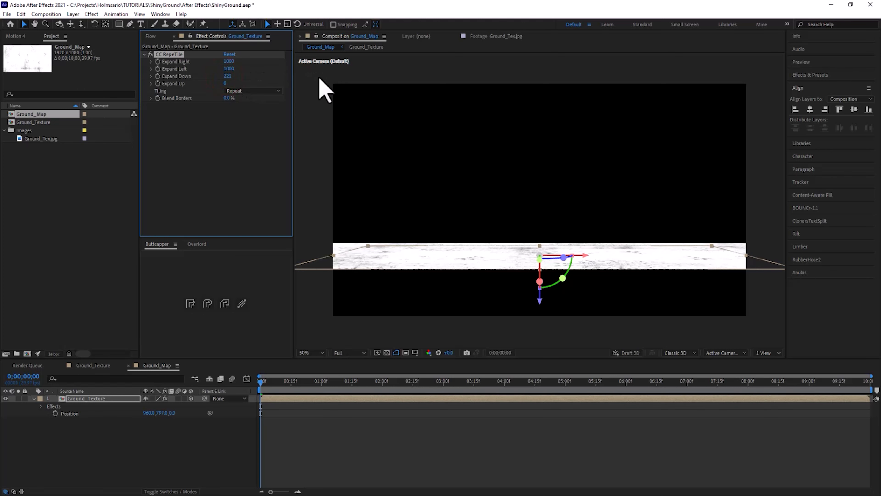
key("ctrl+z")
left_click_drag(225, 83, 800, 123)
left_click(230, 83)
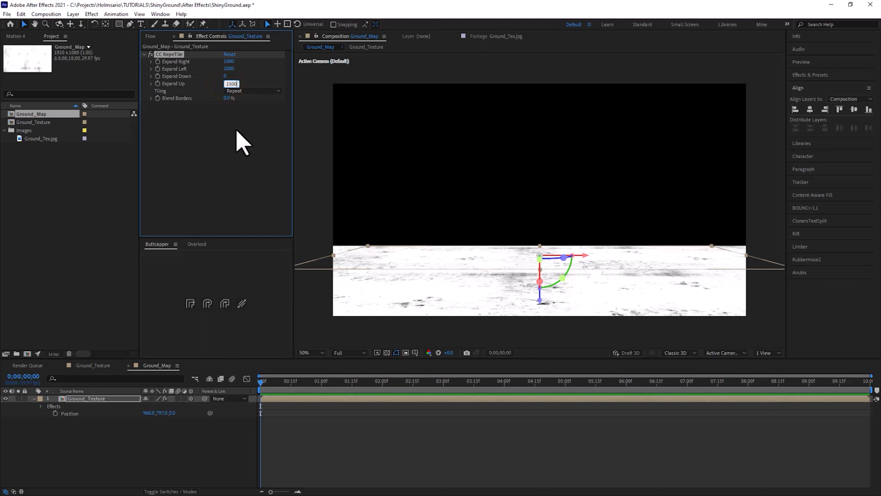
left_click(260, 182)
left_click(358, 204)
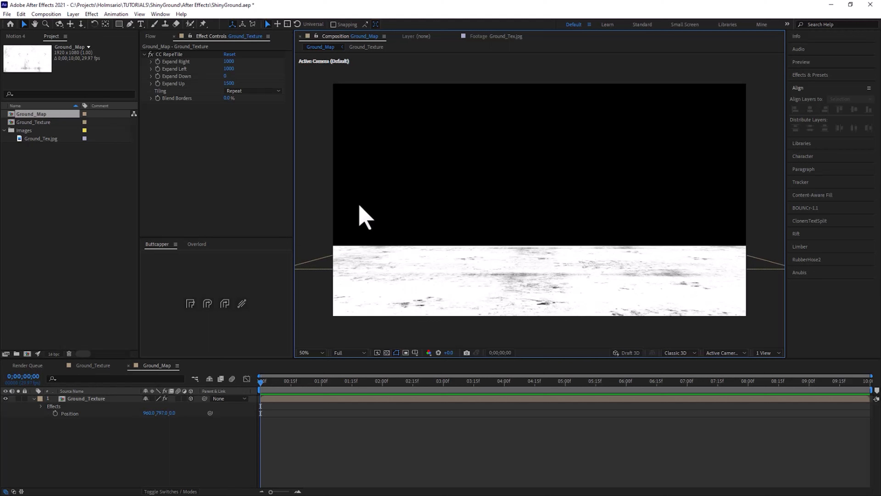
Create a white 1920 × 1080 px solid layer in the Ground_Map composition.
right_click(110, 446)
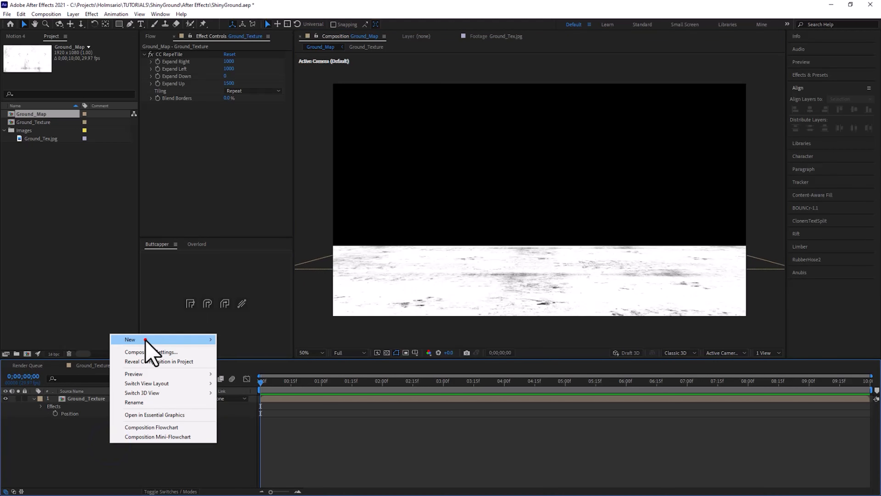
left_click(143, 338)
left_click(228, 362)
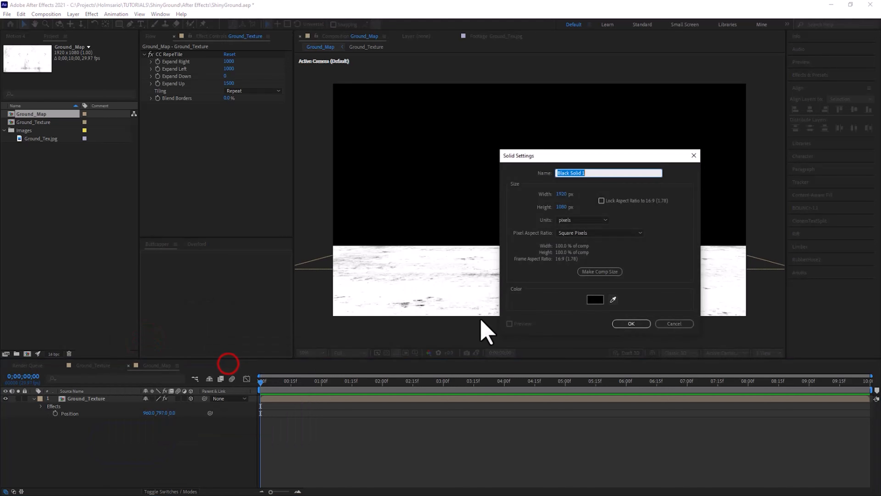
left_click(599, 298)
left_click_drag(293, 393, 185, 272)
left_click(435, 331)
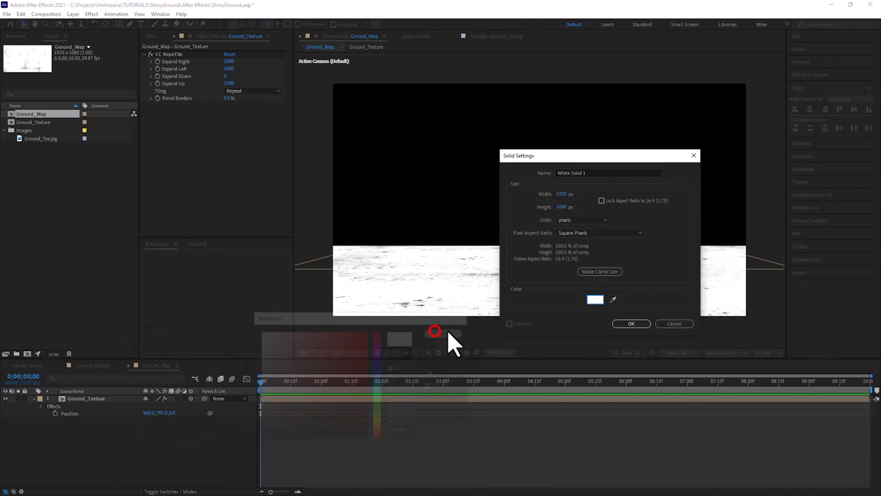
left_click(632, 324)
Move the white solid beneath the Ground_Texture layer so it serves as the background.
left_click(89, 397)
left_click_drag(90, 398, 88, 430)
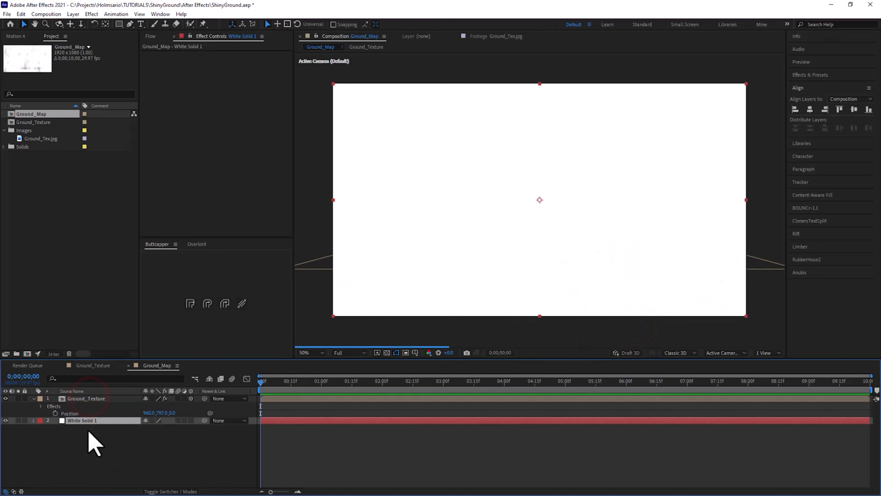
left_click(129, 469)
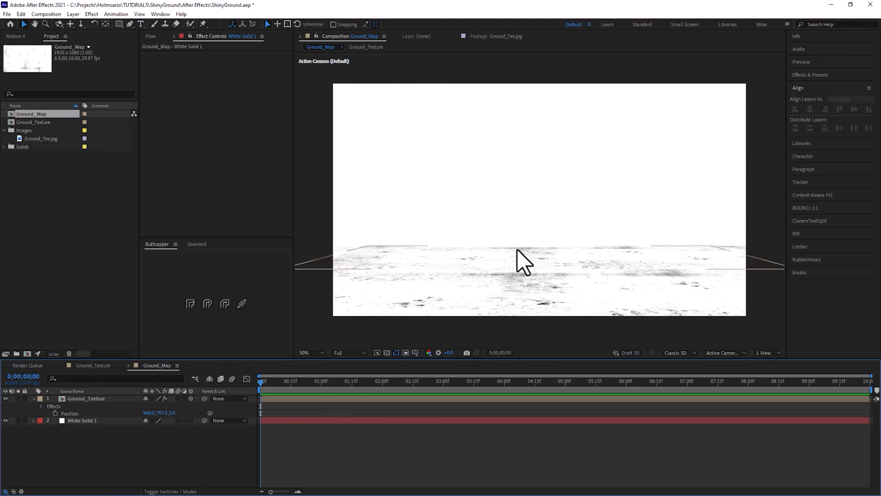
scroll(516, 249, "up", 1)
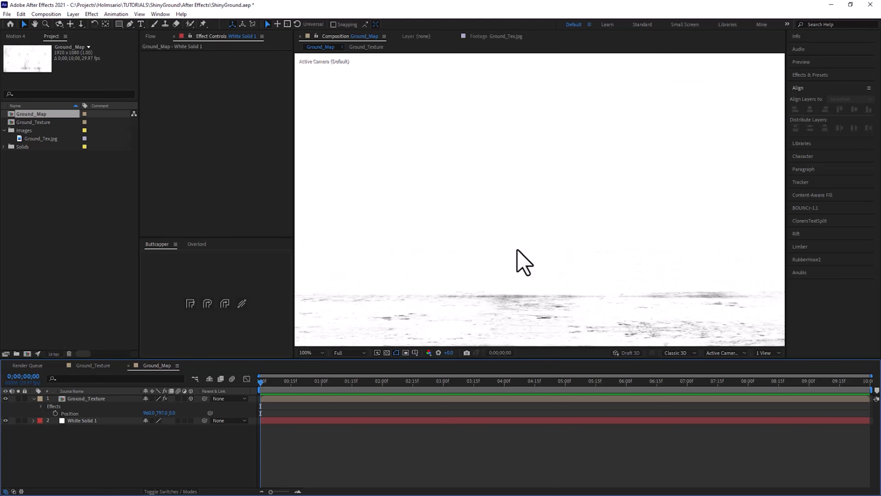
Draw a wide white rectangle without stroke across the far edge of the ground in the Ground_Map composition.
left_click_drag(517, 249, 538, 144)
scroll(647, 182, "down", 1)
left_click_drag(647, 182, 631, 220)
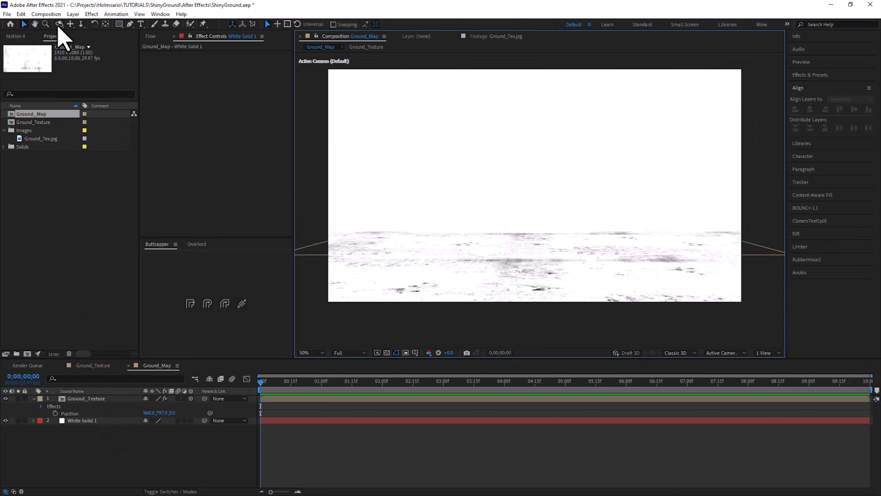
left_click(119, 24)
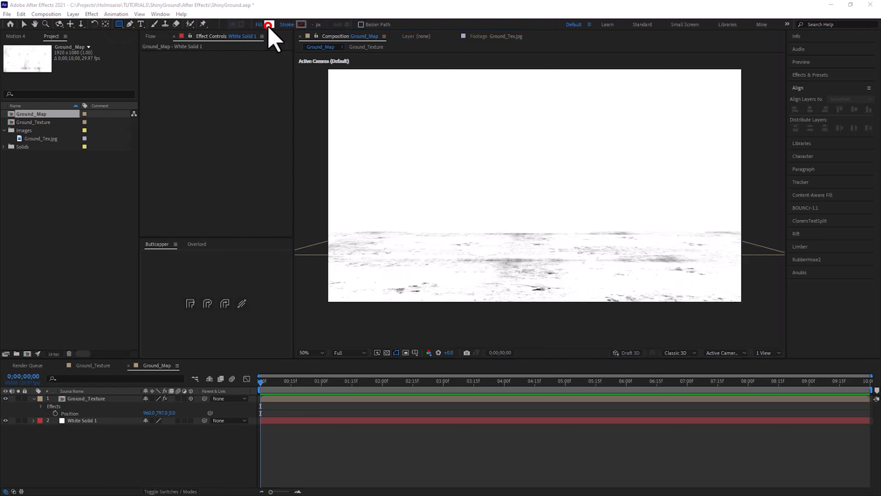
left_click(269, 24)
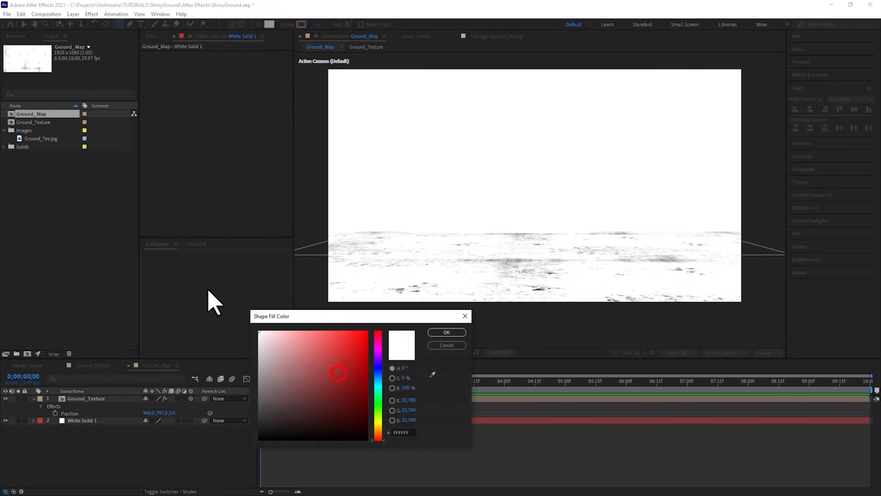
left_click(451, 333)
key("comma")
key("comma")
mouse_move(372, 203)
left_mouse_down()
mouse_move(623, 229)
mouse_move(681, 230)
mouse_move(679, 223)
left_mouse_up()
key("period")
key("period")
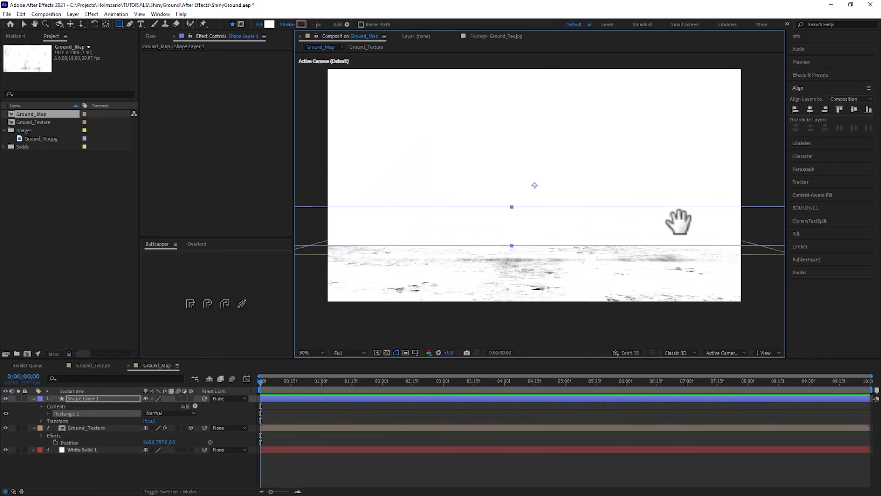
left_click_drag(389, 170, 409, 161)
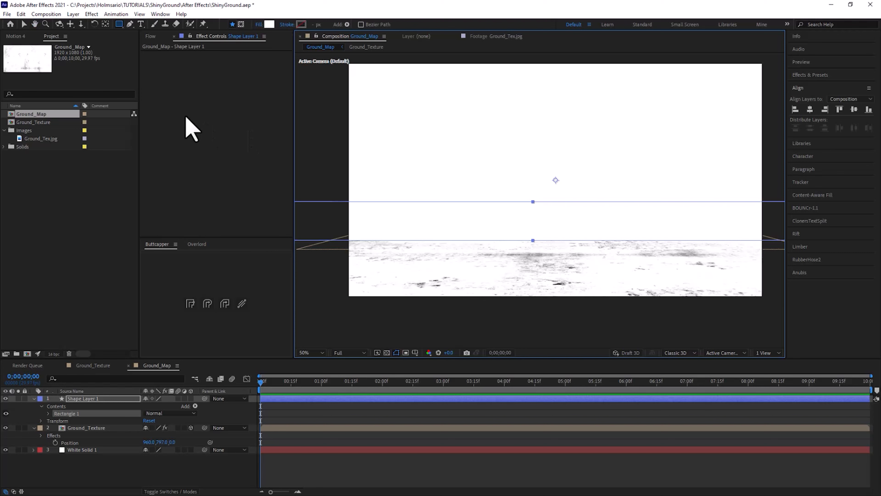
Center the rectangle layer's anchor point and shift the rectangle slightly up over the horizon.
key("ctrl+alt+Home")
left_click(24, 24)
mouse_move(484, 211)
left_mouse_down()
mouse_move(485, 181)
mouse_move(484, 204)
left_mouse_up()
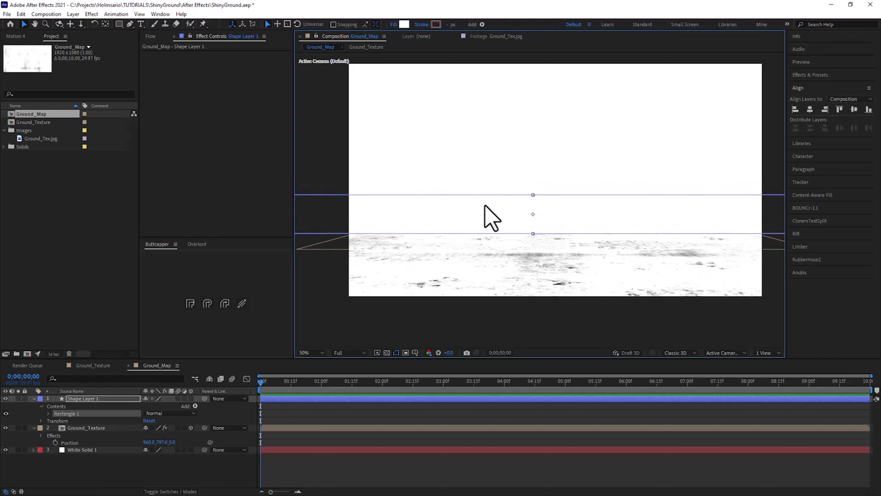
Apply Gaussian Blur to the rectangle layer and raise its Blurriness to about 154.4.
key("ctrl+space")
type("gauss")
key("Down")
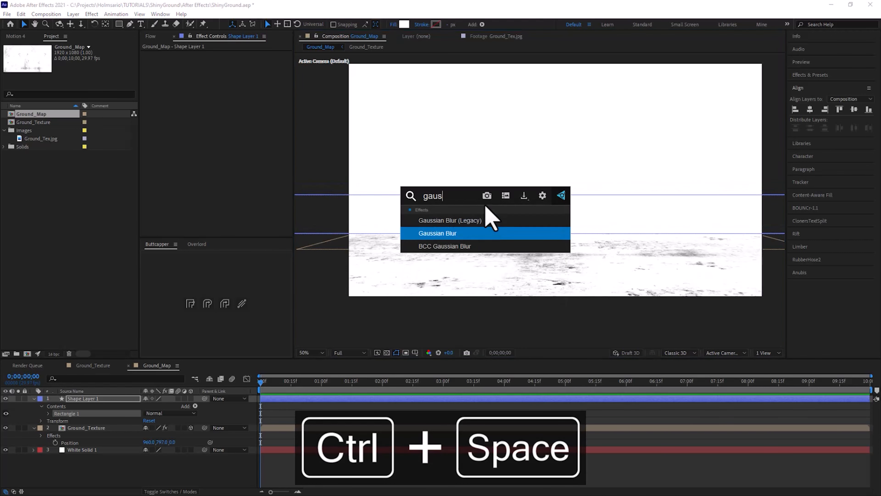
key("Return")
left_click_drag(227, 61, 726, 118)
left_click_drag(230, 61, 403, 52)
Reposition the blurred rectangle over the ground's far edge and reduce its height.
scroll(402, 53, "up", 1)
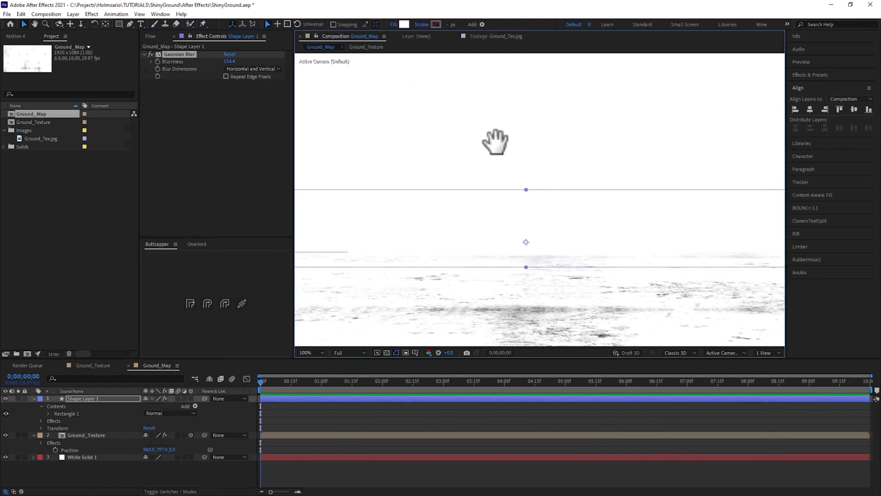
left_click_drag(465, 114, 446, 83)
left_click_drag(545, 190, 545, 194)
left_click_drag(545, 206, 546, 210)
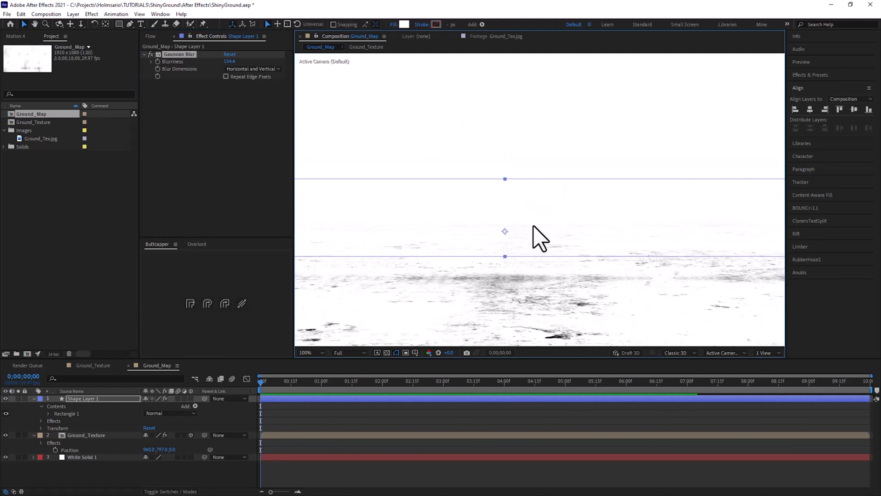
left_click_drag(503, 253, 520, 232)
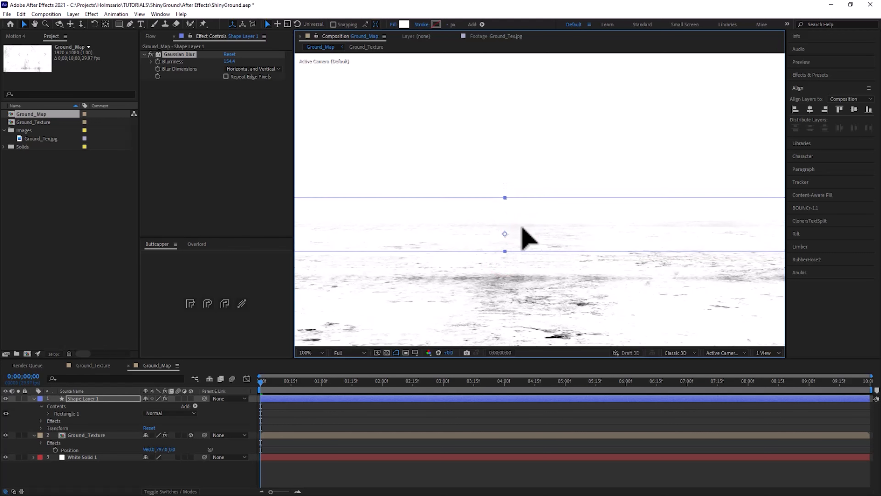
Lower the rectangle's Gaussian Blur Blurriness to about 94.9, nudge the rectangle slightly up and deselect it.
left_click_drag(230, 61, 113, 65)
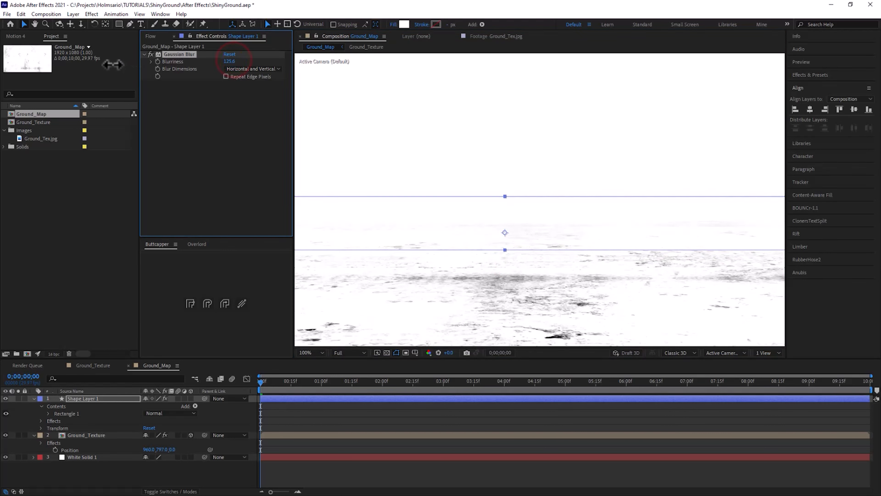
left_click_drag(229, 61, 154, 62)
left_click_drag(530, 235, 529, 228)
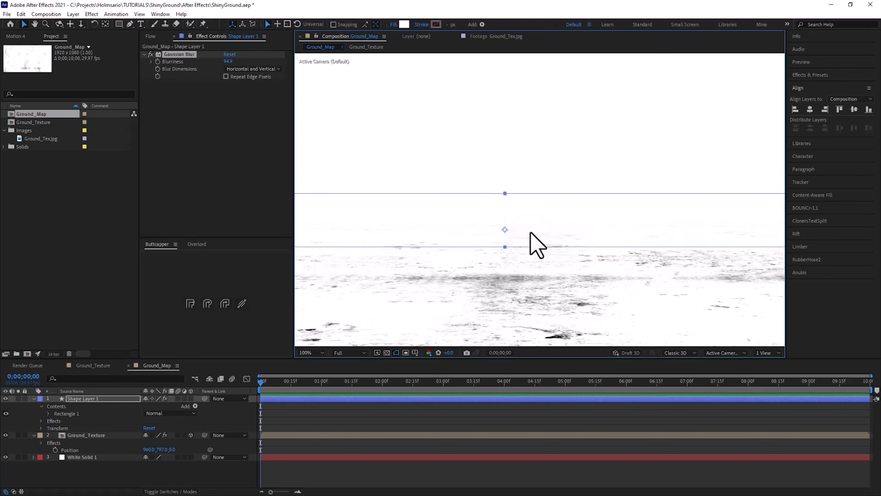
scroll(529, 232, "down", 1)
left_click(60, 215)
scroll(360, 268, "down", 2)
left_click(381, 270)
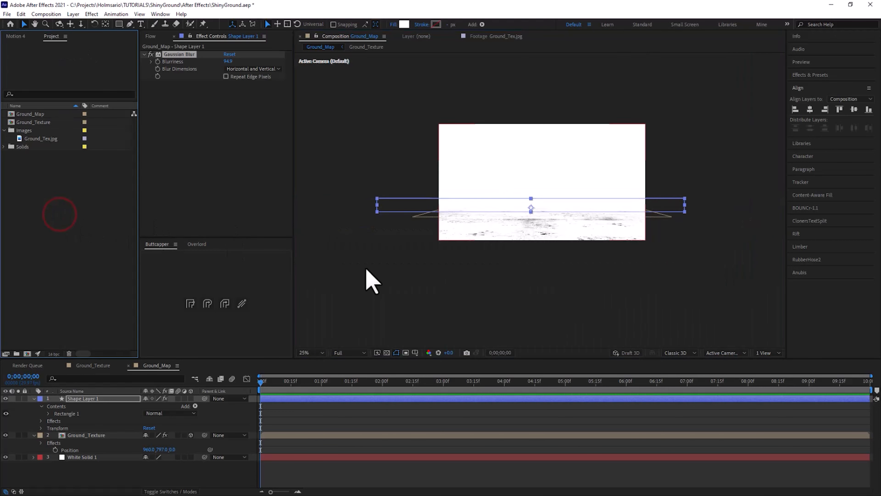
left_click(381, 270)
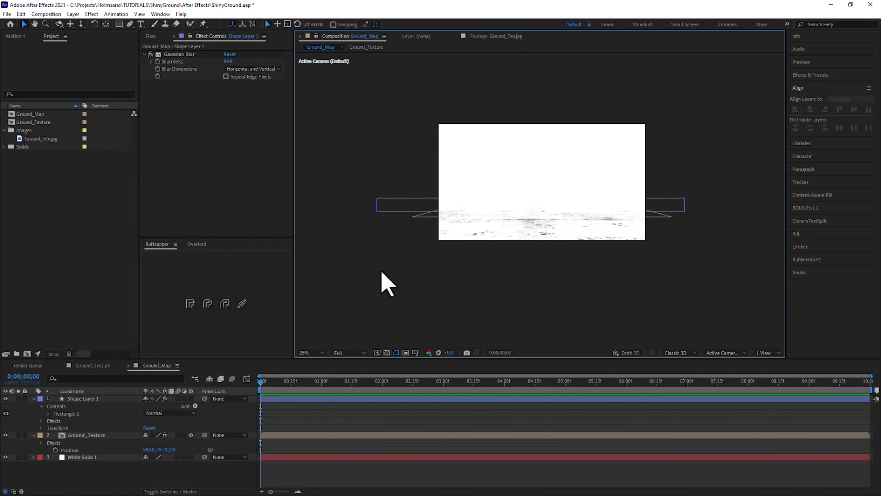
Create a new composition named Text.
left_click(61, 184)
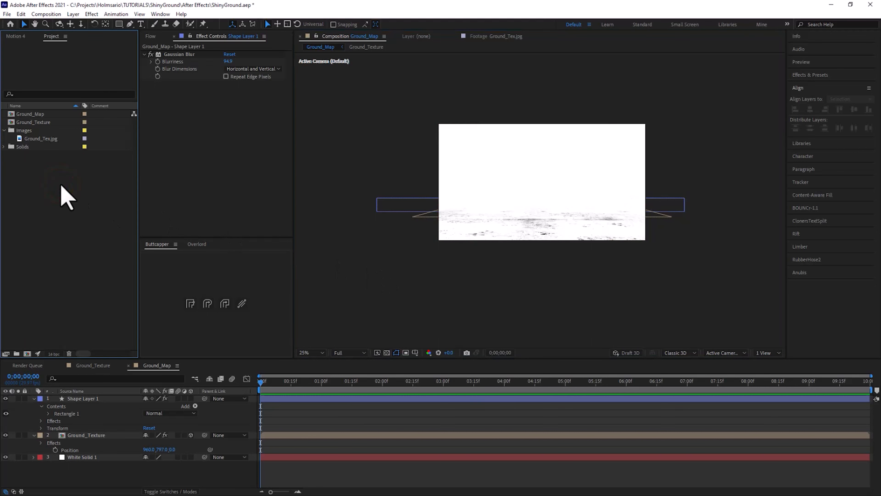
right_click(60, 184)
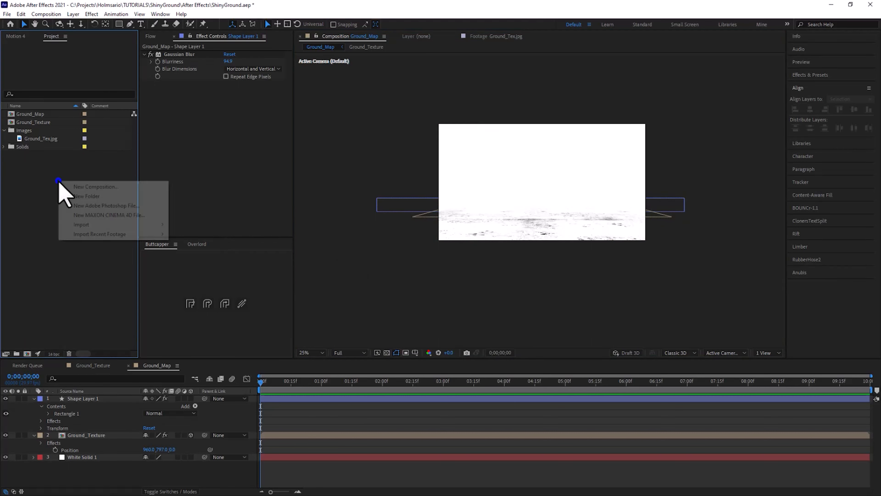
left_click(74, 187)
type("Text")
key("Return")
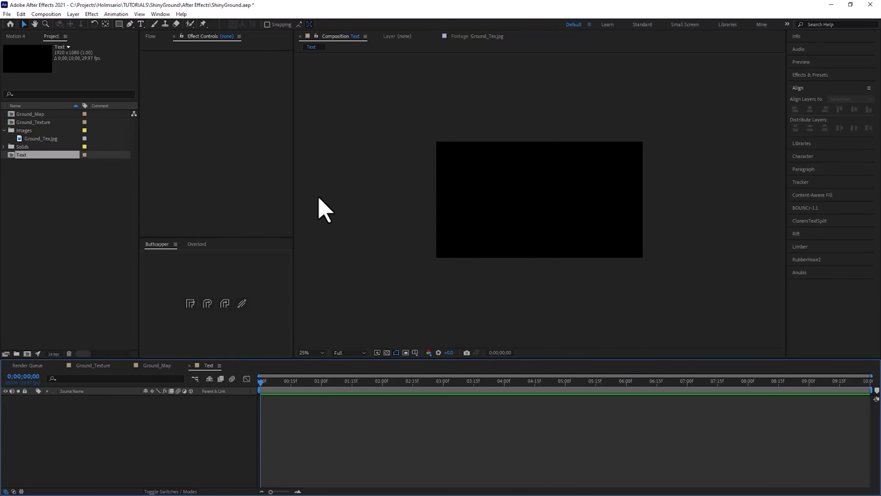
Add a text layer reading SHINY GROUND on two lines in the Text composition.
left_click(140, 24)
left_click(481, 193)
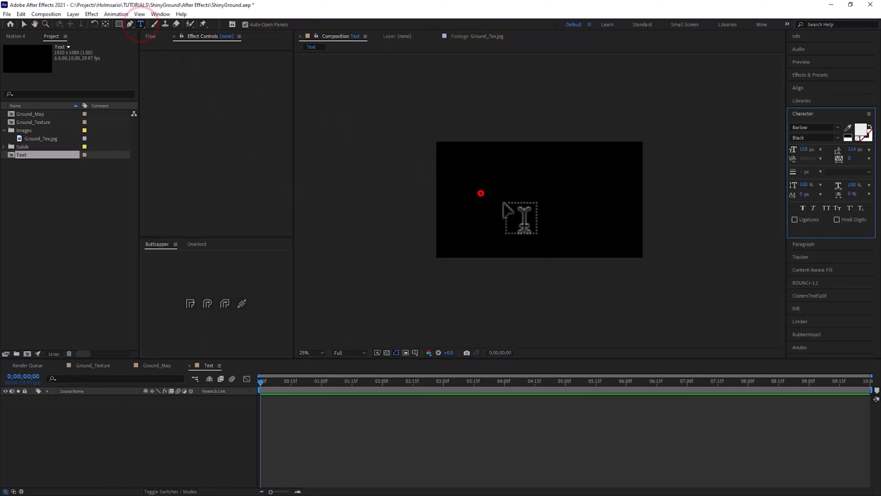
type("SHINY")
key("Return")
type("GROUND")
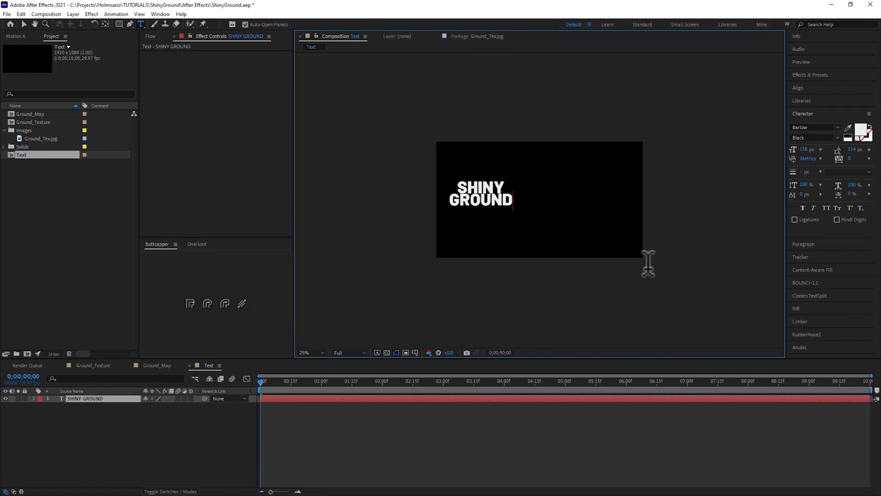
Turn all the text into an outline by swapping fill and stroke, with a 3 px stroke and a font size of about 239 px.
scroll(448, 261, "up", 2)
left_click_drag(438, 259, 443, 259)
key("ctrl+t")
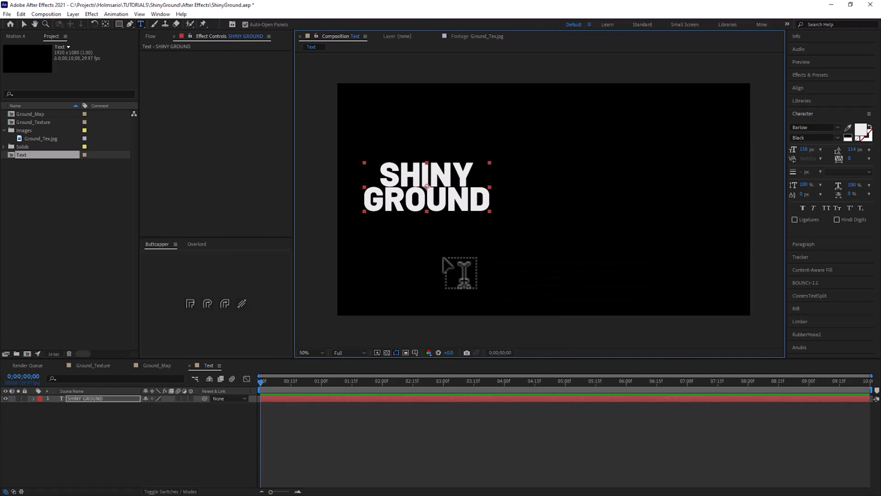
key("ctrl+a")
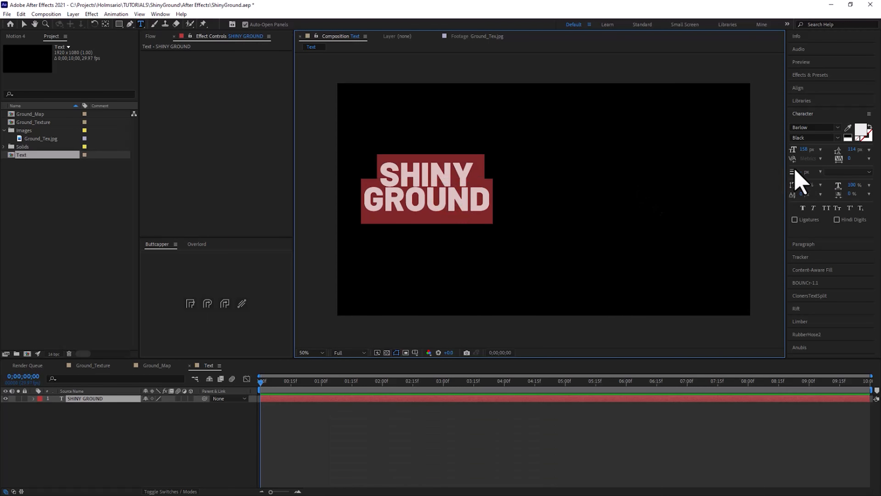
left_click(868, 125)
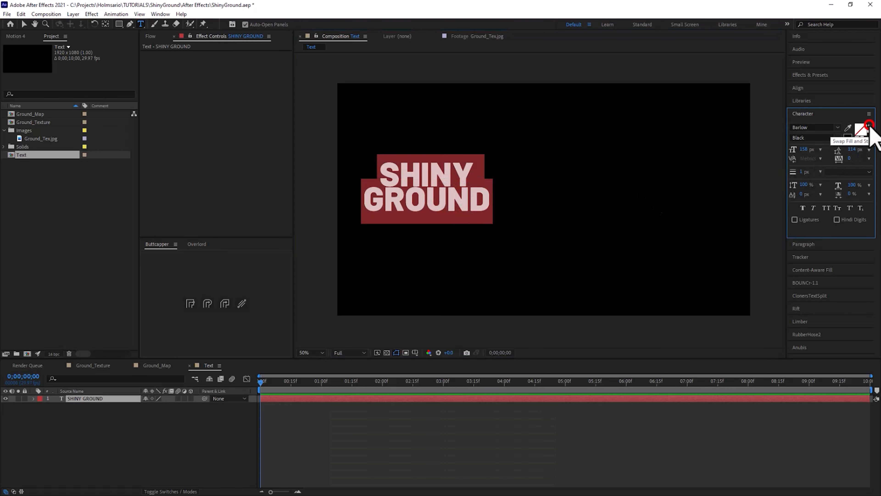
left_click_drag(801, 172, 806, 179)
left_click_drag(804, 149, 863, 160)
left_click(23, 24)
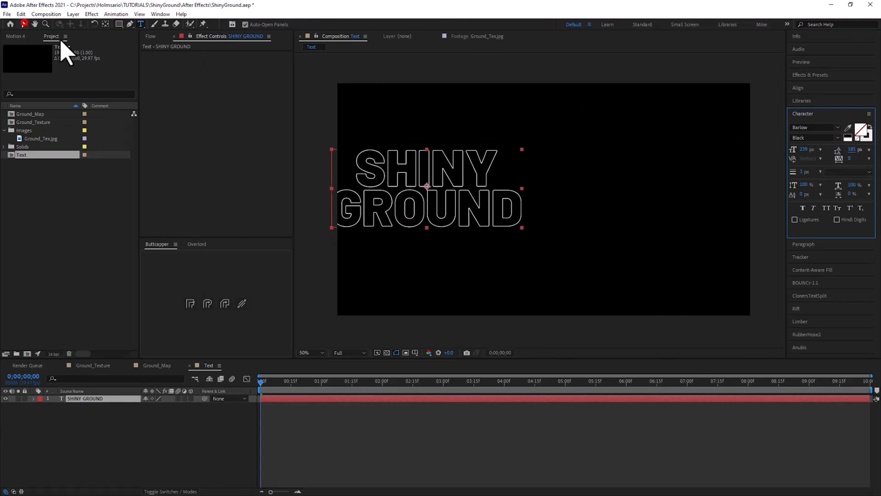
Center the text layer in the composition around its centered anchor point, and raise it somewhat above the middle.
key("ctrl+alt+Home")
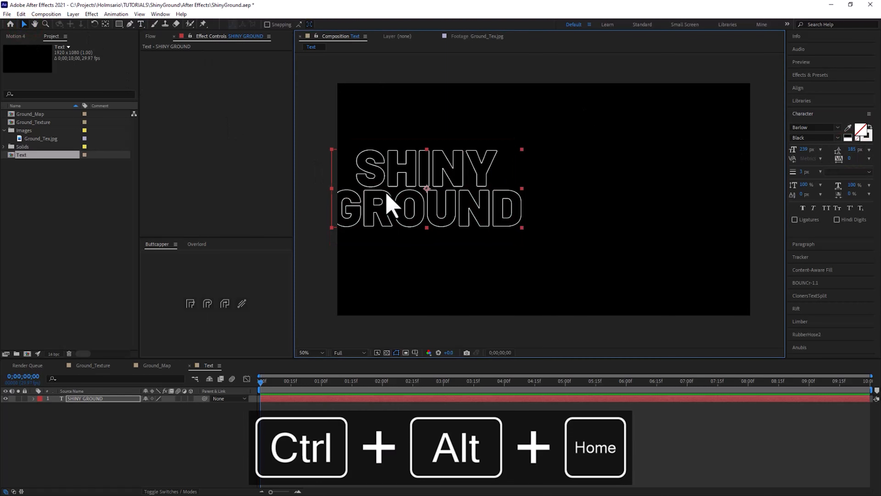
left_click(810, 86)
left_click(810, 109)
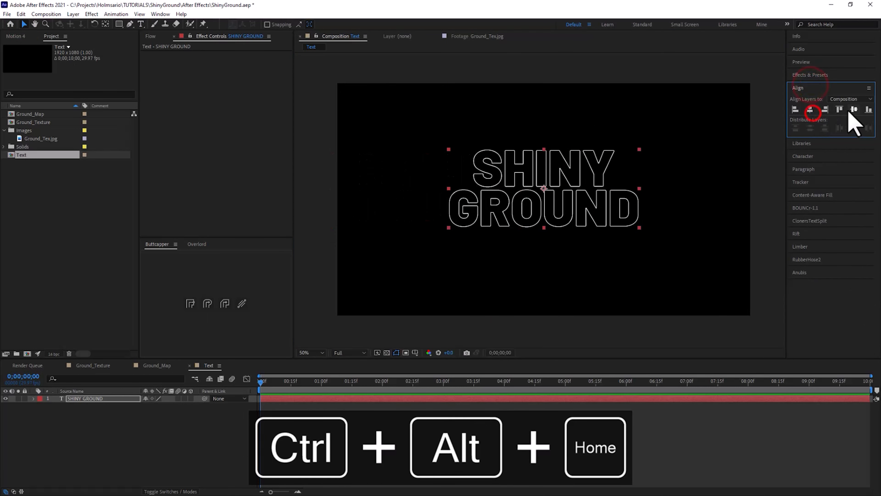
left_click(853, 109)
left_click(481, 323)
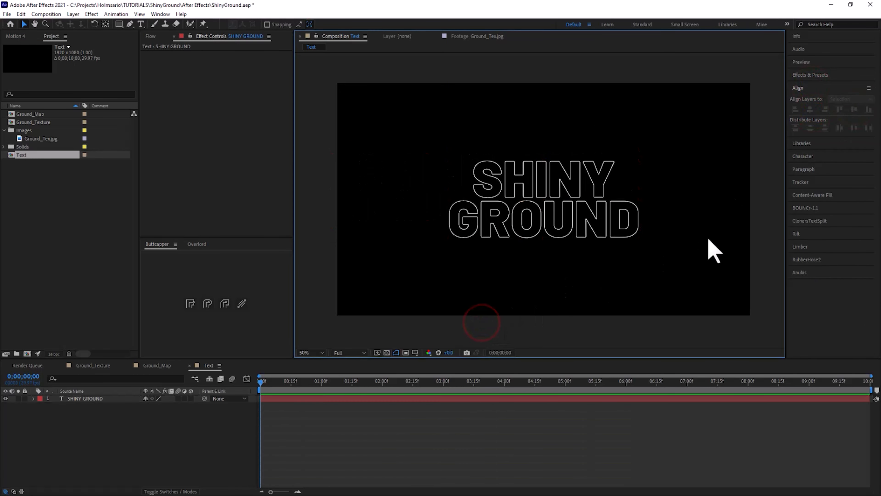
left_click(549, 226)
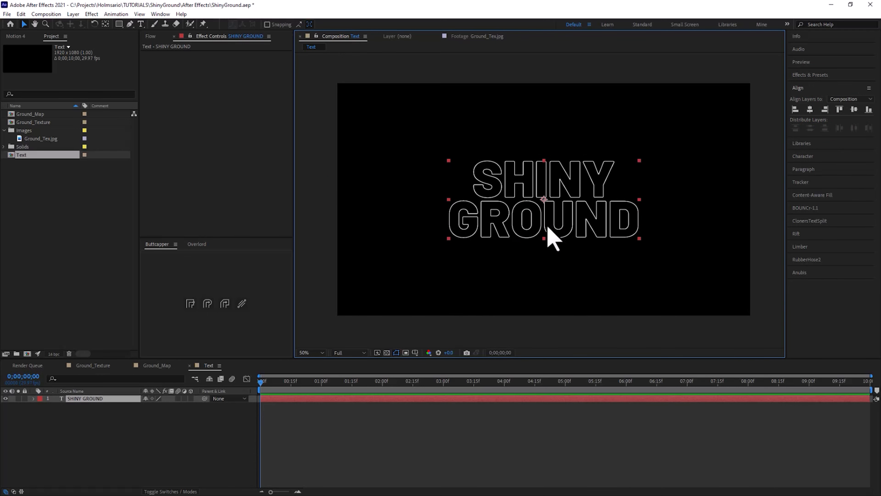
left_click_drag(547, 226, 546, 197)
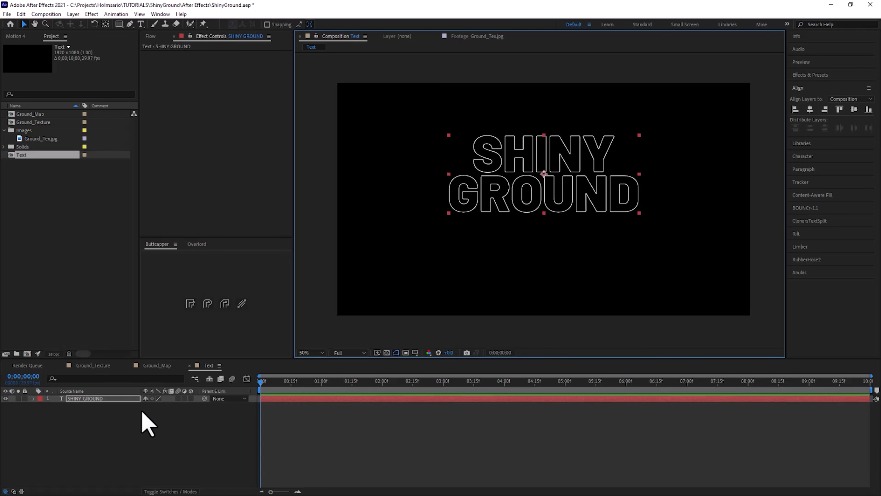
Create a new composition named MAIN.
left_click(48, 210)
right_click(48, 211)
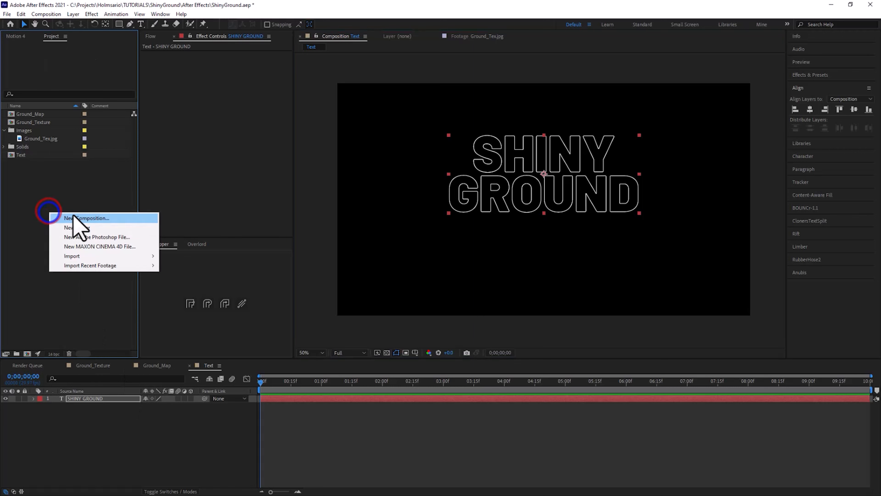
left_click(113, 217)
type("MAIN")
key("Return")
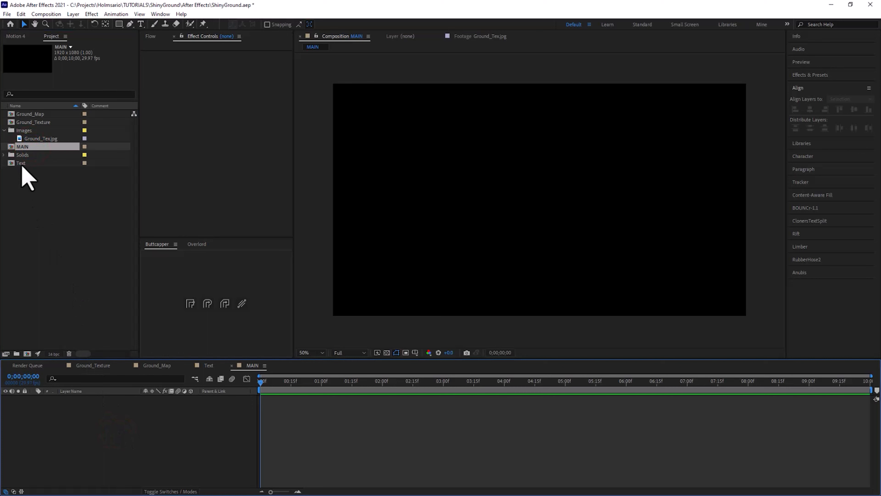
Add the Text composition to MAIN with Ground_Map beneath it, and hide the Ground_Map layer.
left_click_drag(21, 164, 58, 417)
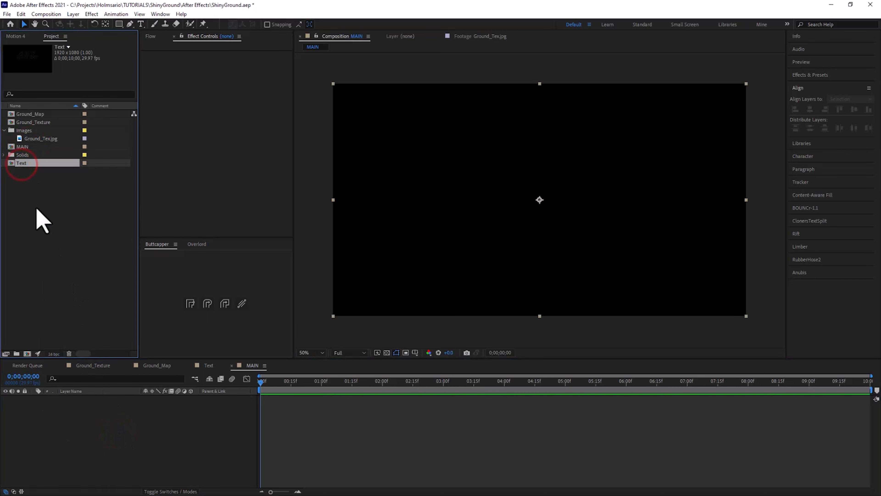
left_click_drag(27, 115, 16, 416)
left_click(5, 405)
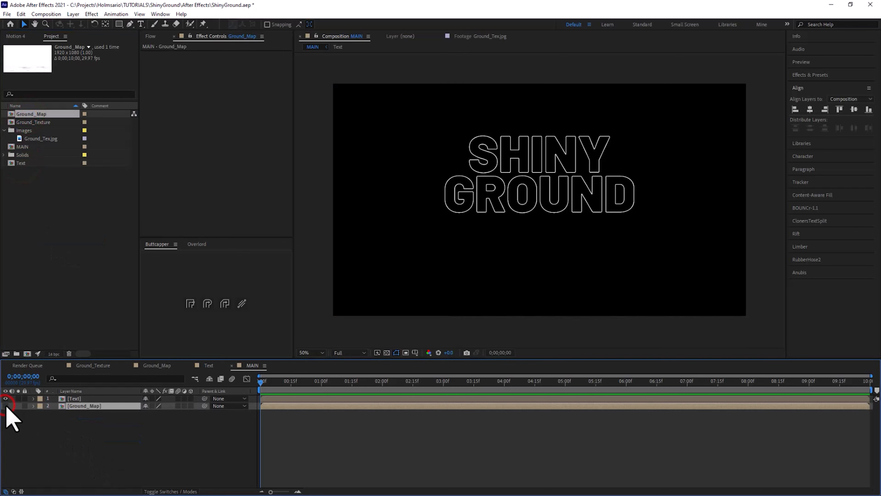
left_click(71, 414)
Apply the Mirror effect to the Text layer in the MAIN composition.
left_click(77, 398)
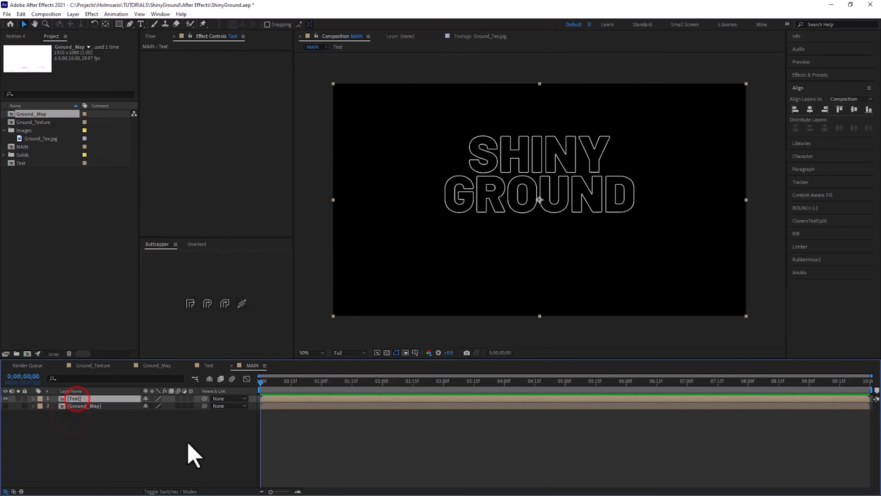
key("ctrl+space")
type("mir")
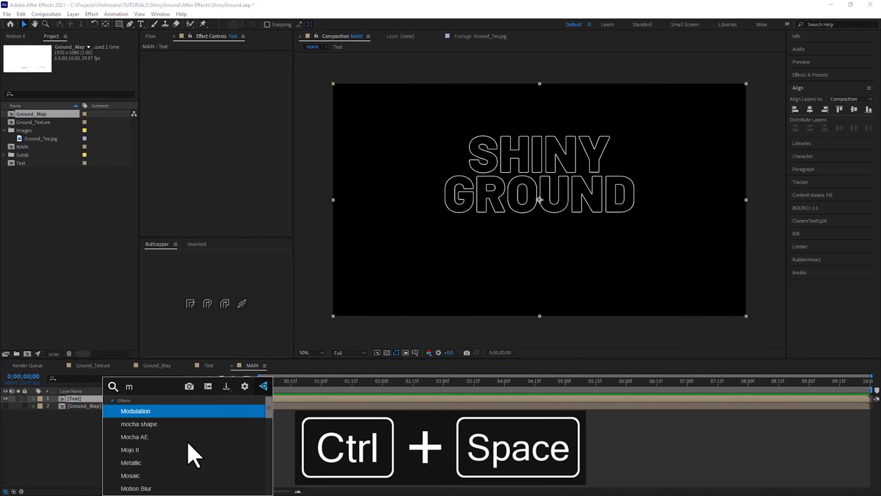
key("Return")
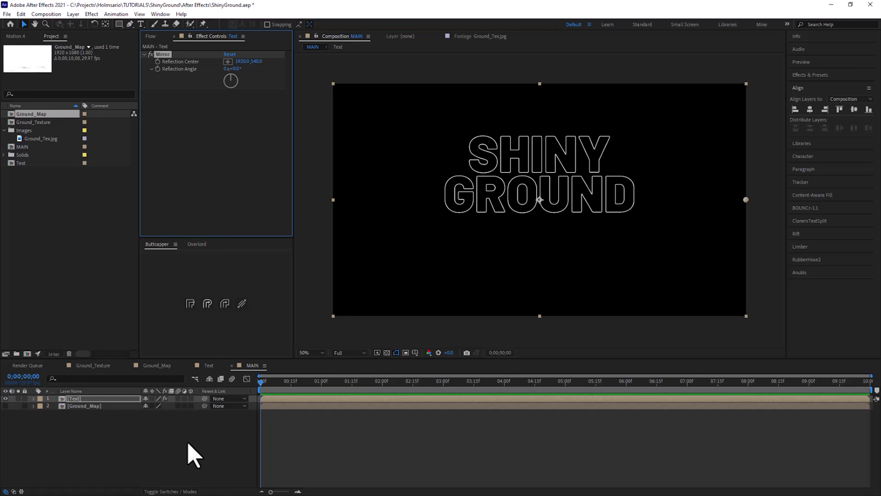
Set the Text layer's Mirror effect to a 90° reflection angle and a reflection center Y of 616.
left_click(234, 69)
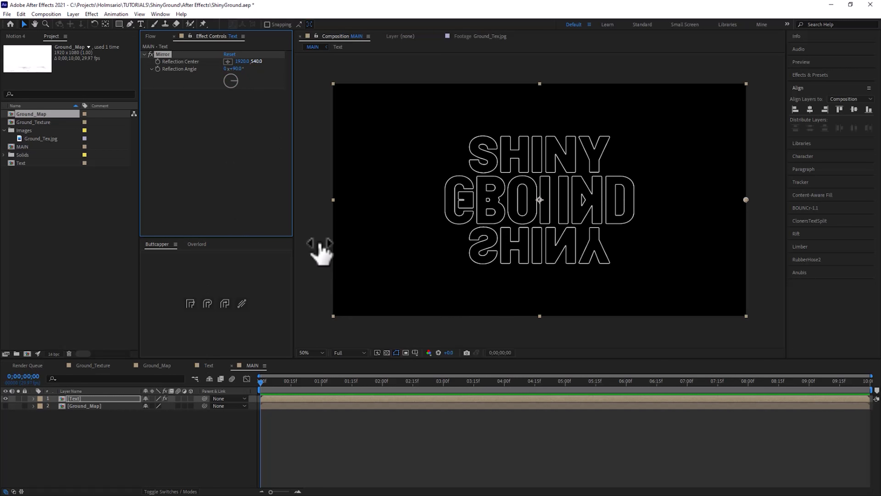
left_click_drag(255, 62, 288, 64)
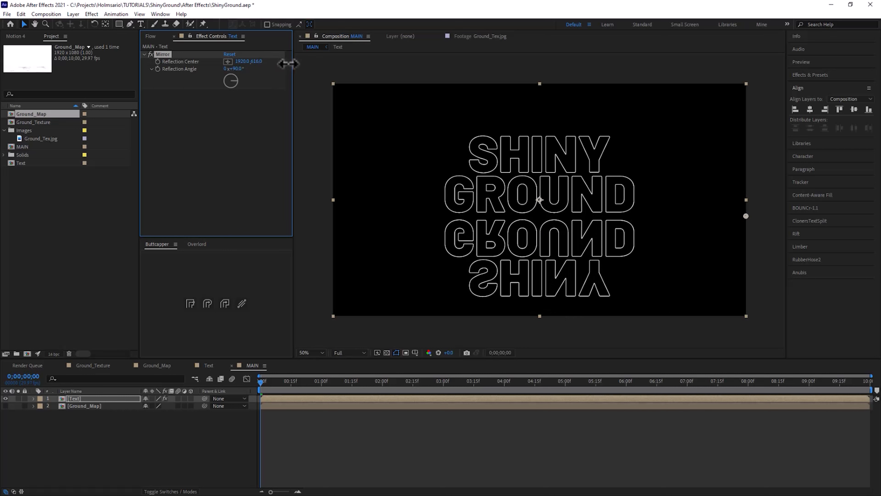
Add a new adjustment layer above the Text layer in MAIN and rename it Compound Blur.
right_click(82, 435)
left_click(157, 333)
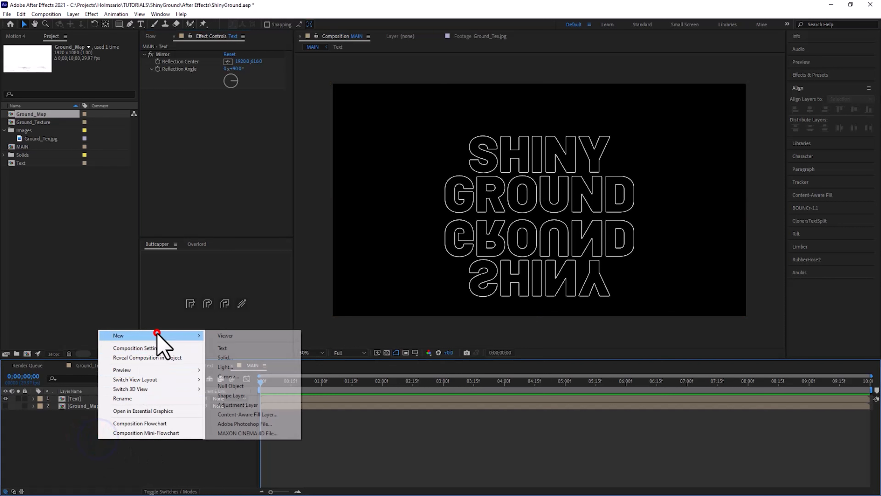
left_click(242, 404)
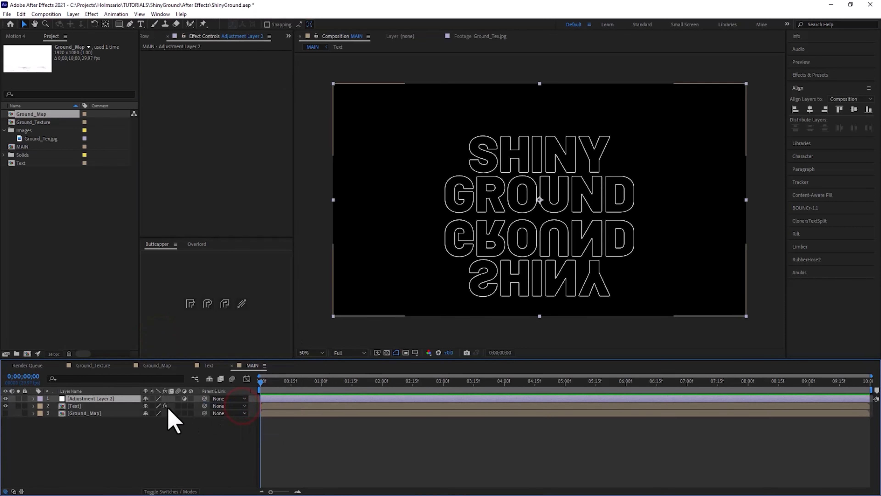
key("Return")
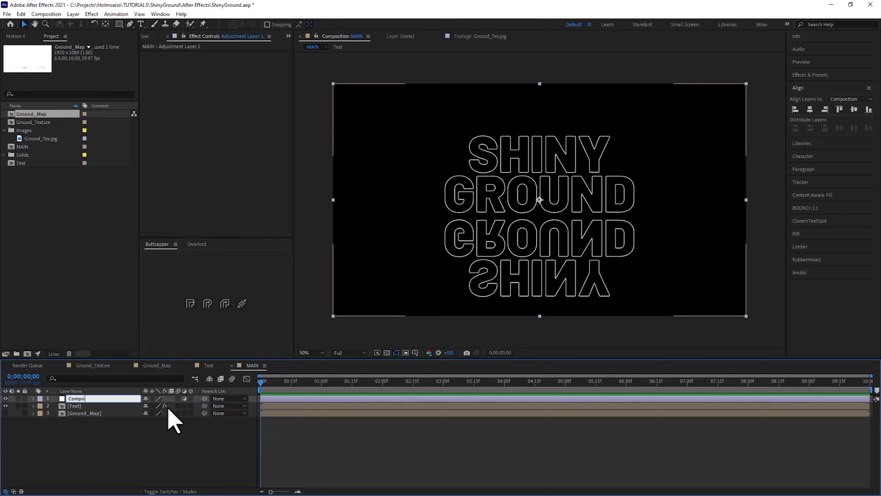
key("Return")
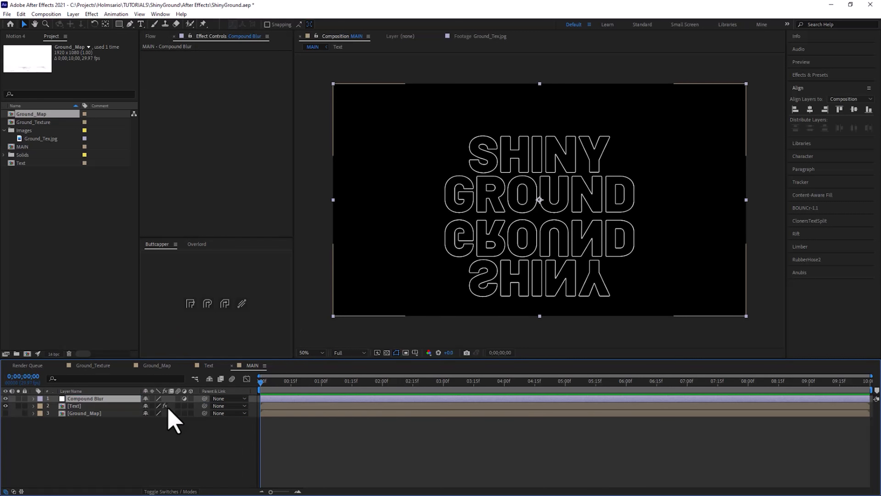
Apply the Compound Blur effect to the Compound Blur adjustment layer.
key("ctrl+space")
type("comp")
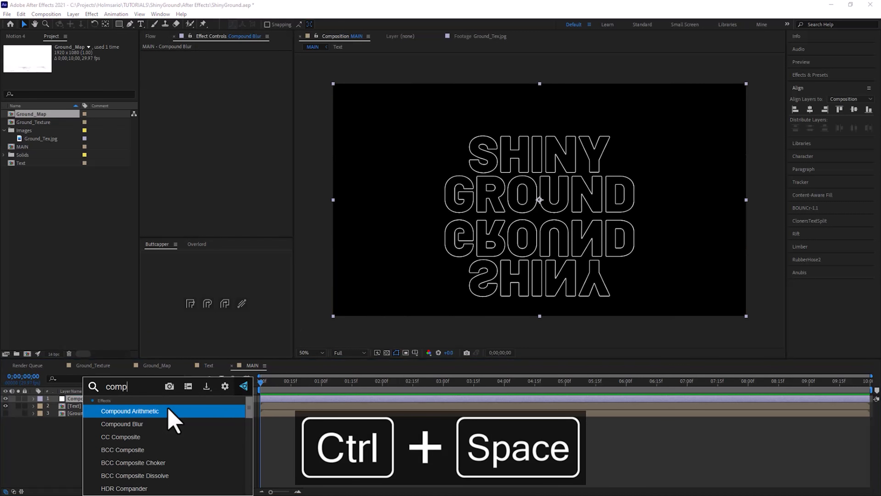
key("Down")
key("Return")
key("period")
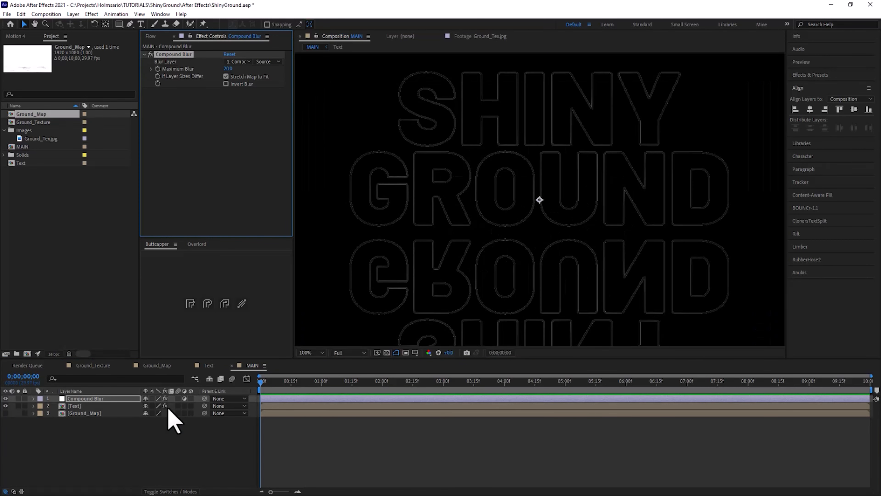
key("period")
key("comma")
key("comma")
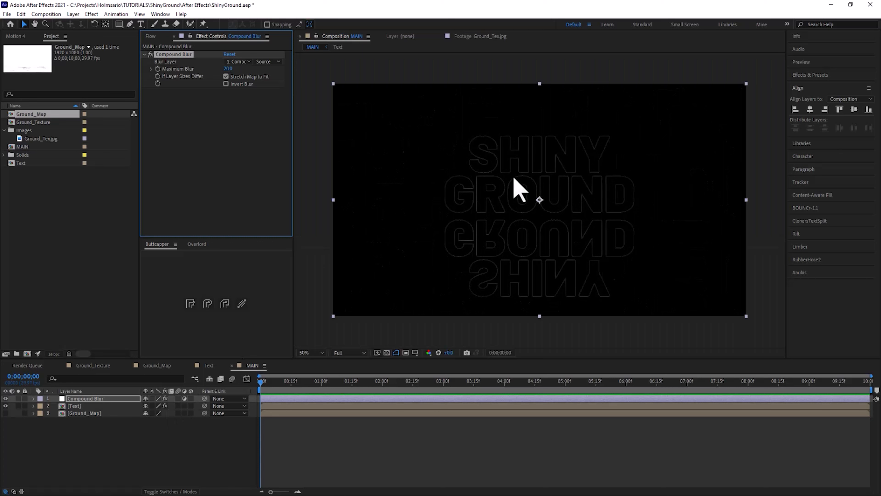
Set Ground_Map as the blur layer of the Compound Blur effect and invert the blur.
left_click(169, 62)
left_click(241, 63)
left_click(255, 104)
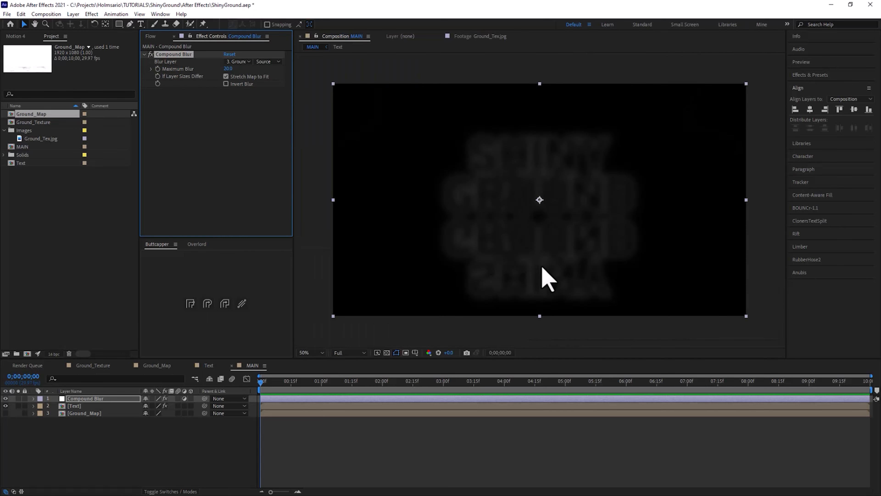
scroll(542, 267, "up", 1)
left_click_drag(541, 266, 519, 237)
scroll(519, 237, "down", 1)
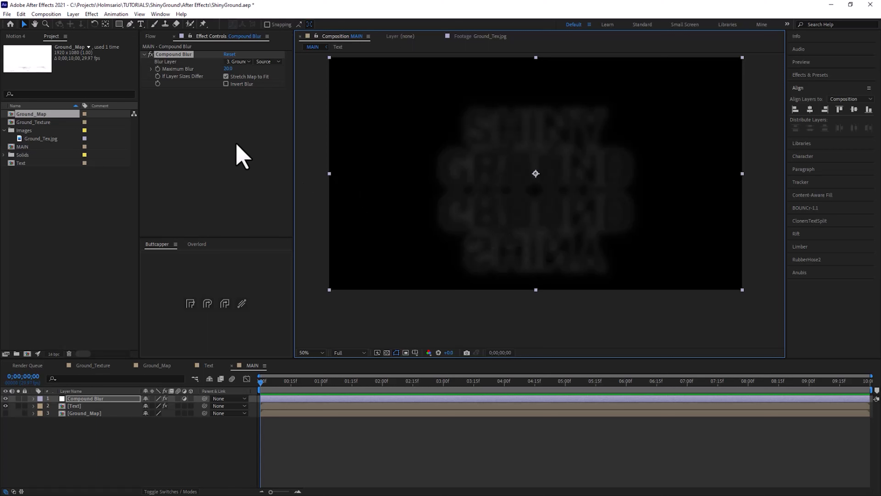
left_click(226, 83)
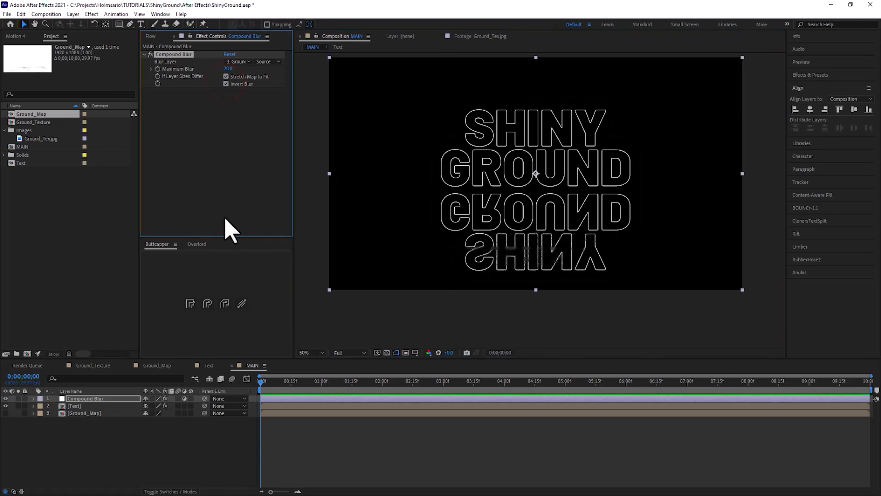
Examine up close how the Compound Blur affects the mirrored lower half of the text.
scroll(539, 200, "up", 1)
left_click_drag(540, 226, 540, 148)
scroll(539, 200, "up", 1)
left_click_drag(539, 208, 611, 166)
left_click_drag(540, 200, 579, 214)
left_click_drag(300, 236, 213, 219)
scroll(465, 237, "down", 1)
left_click_drag(525, 242, 515, 274)
scroll(525, 242, "up", 1)
scroll(524, 242, "down", 1)
left_click_drag(521, 240, 521, 289)
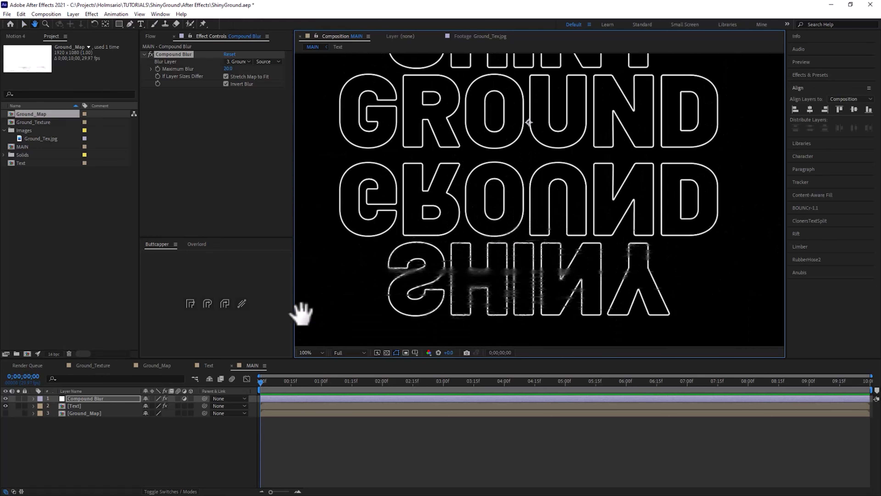
Toggle the Ground_Map layer's visibility to compare its dark areas with the blurred reflection, leaving the layer hidden.
left_click(5, 412)
key("comma")
key("comma")
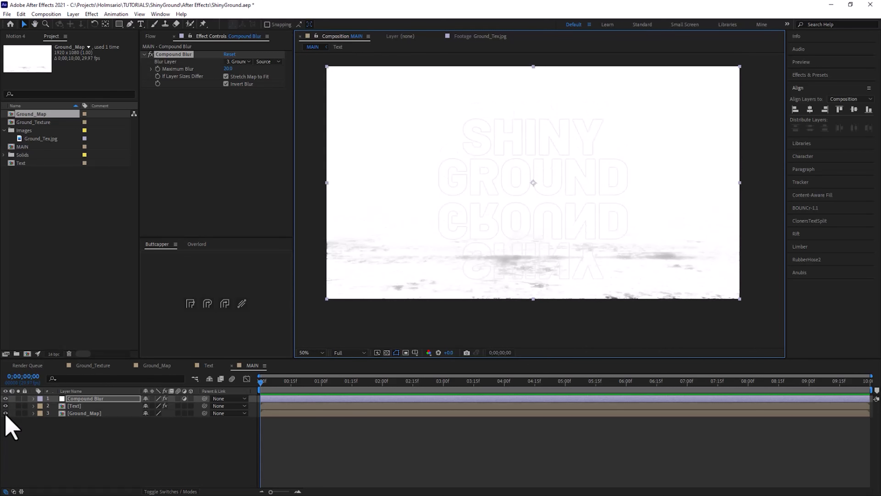
left_click(5, 413)
left_click(5, 413)
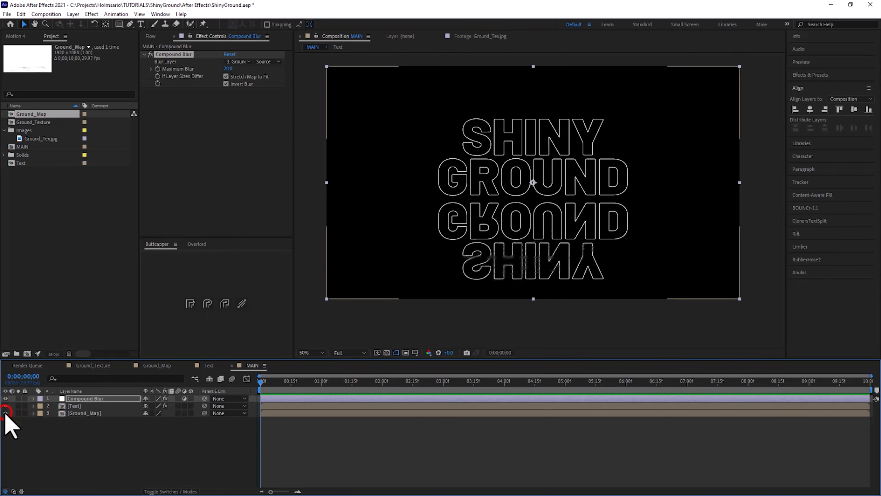
left_click(5, 412)
Lower the Text layer in MAIN to a Y position of 608.
left_click(76, 405)
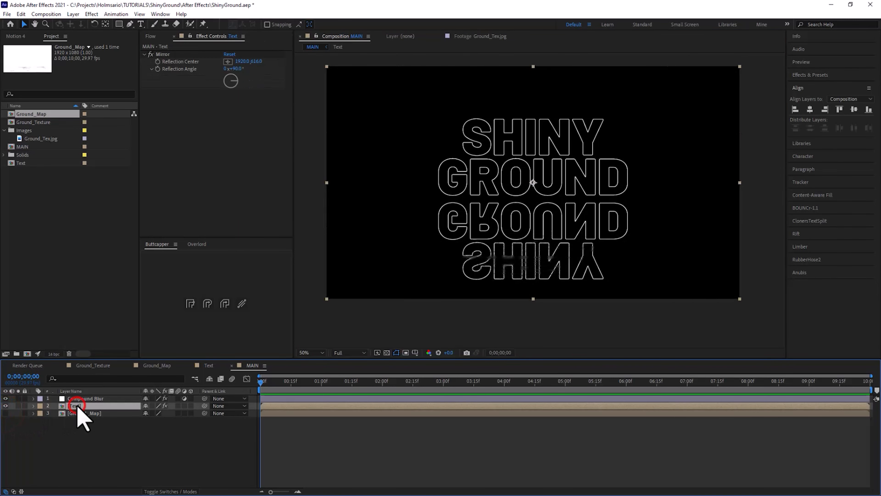
key("p")
left_click_drag(163, 413, 194, 413)
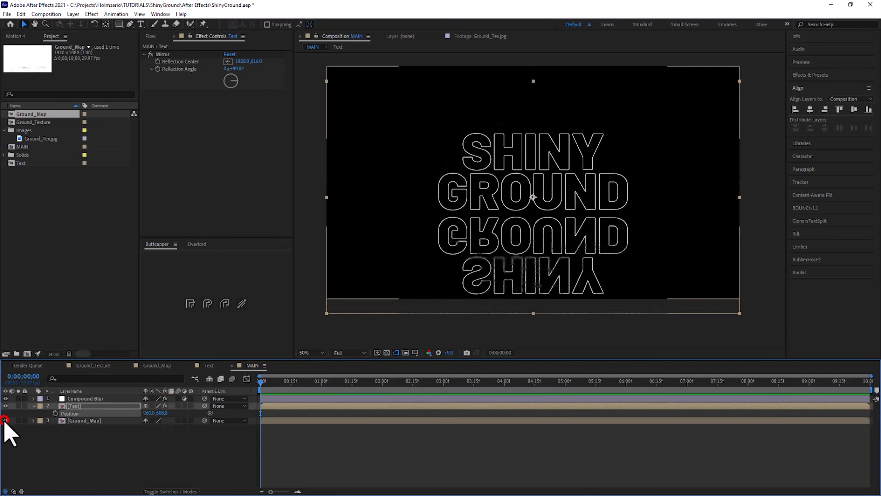
Show Ground_Map in MAIN, and inside its composition raise Shape Layer 1 and Ground_Texture together to Y positions 687 and 710.
left_click(5, 419)
double_click(65, 419)
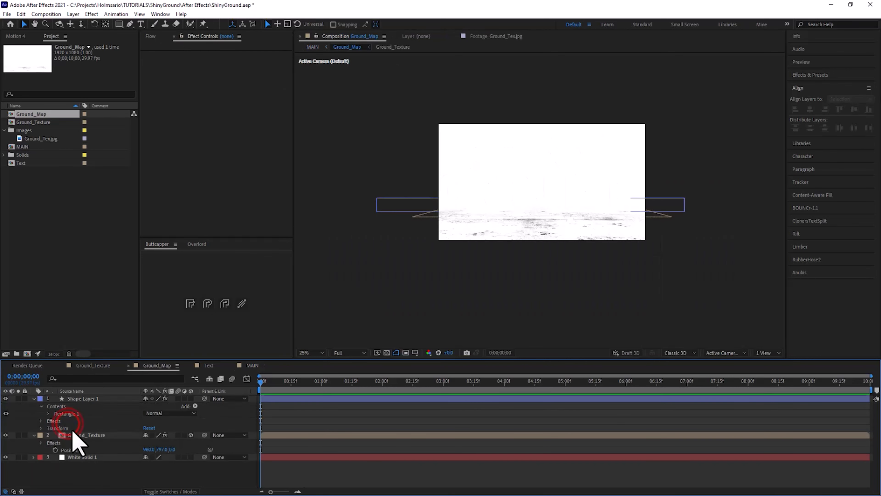
left_click(82, 436)
left_click(152, 449)
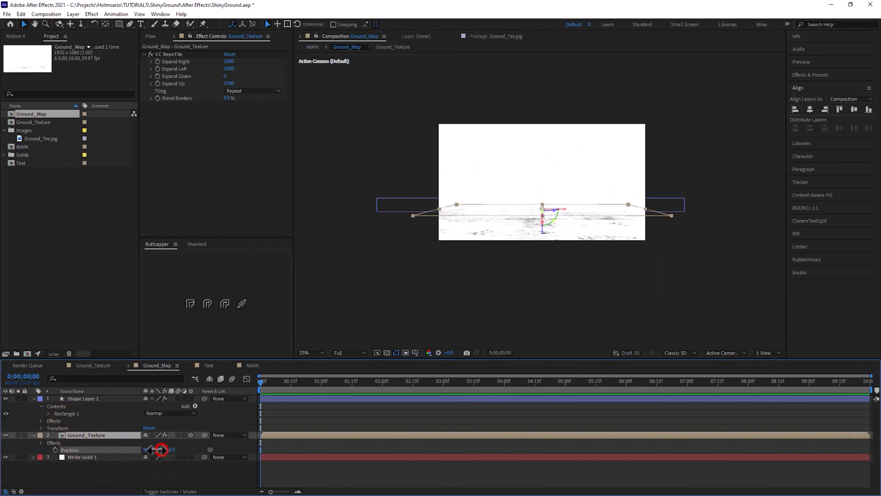
key("ctrl+z")
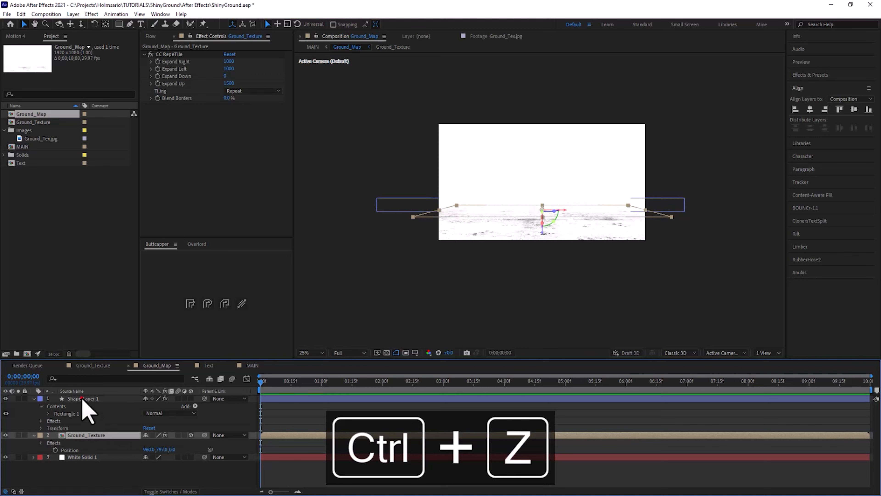
left_click(84, 398)
key("u")
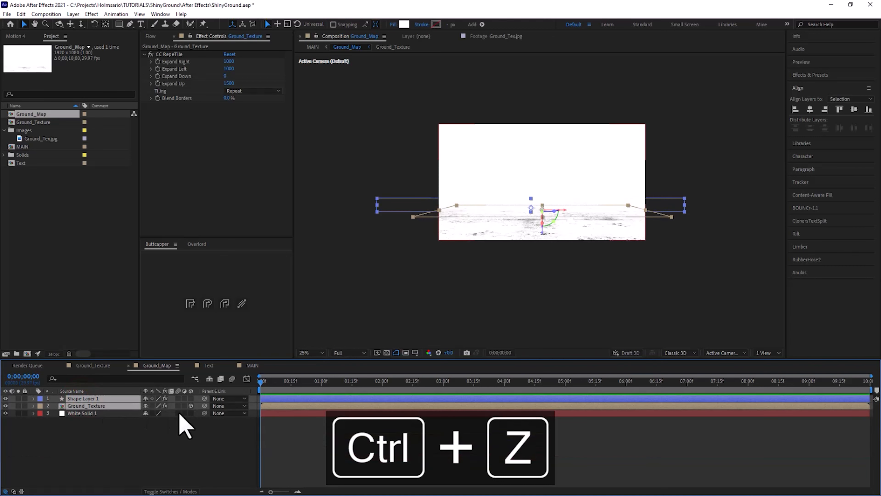
key("p")
key("period")
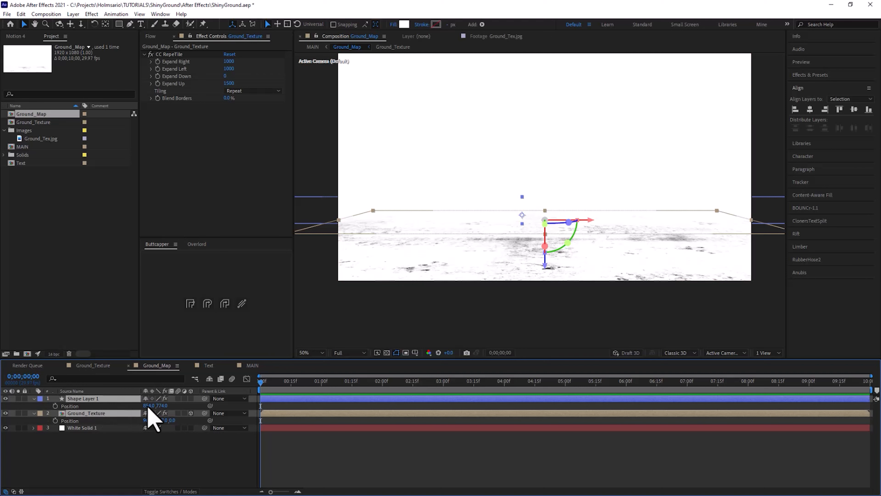
left_click_drag(163, 405, 124, 407)
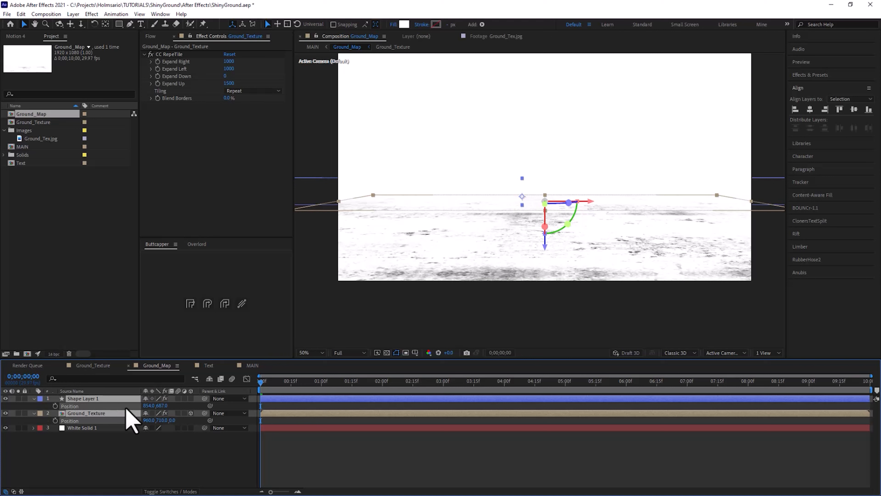
Return to the MAIN composition and hide the Ground_Map layer to examine the blurred reflection up close.
left_click(252, 365)
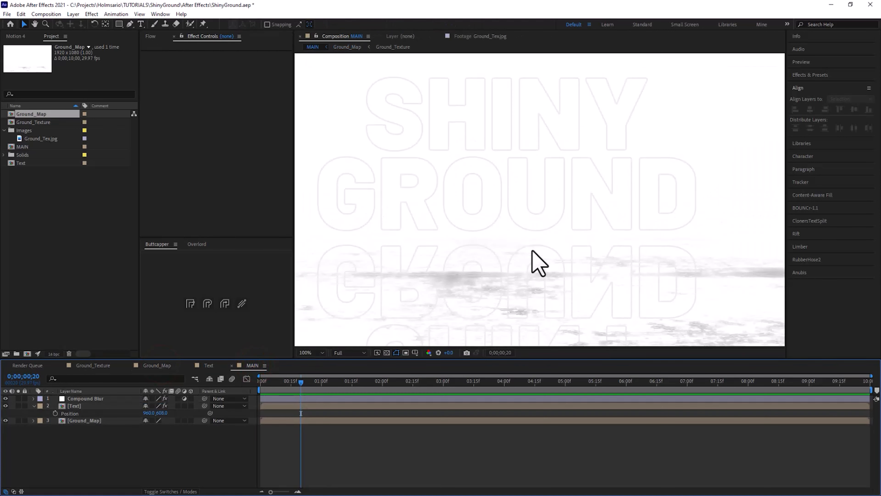
scroll(532, 251, "down", 1)
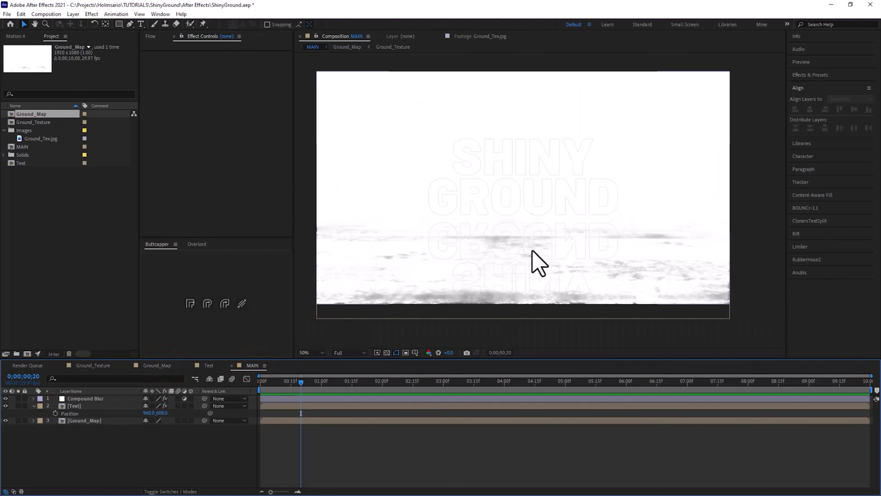
left_click(5, 421)
scroll(540, 200, "up", 1)
left_click_drag(537, 225, 549, 158)
scroll(548, 157, "up", 1)
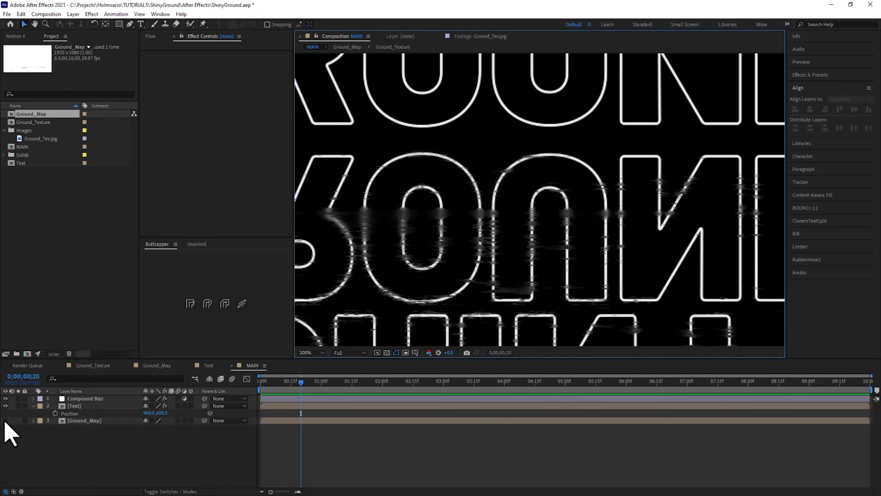
left_click_drag(486, 215, 465, 229)
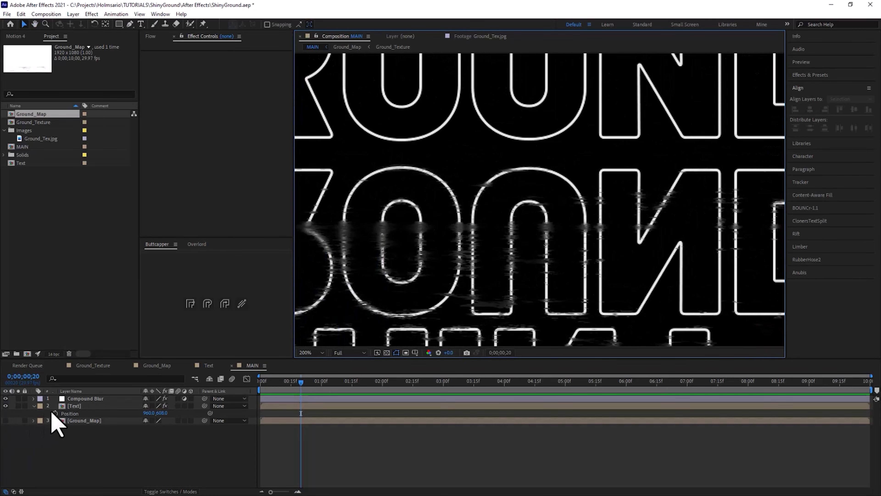
Lower the Text layer further to a Y position of 632.
left_click(74, 406)
mouse_move(162, 412)
left_mouse_down()
mouse_move(180, 413)
mouse_move(169, 414)
left_mouse_up()
scroll(496, 236, "down", 4)
left_click_drag(488, 228, 513, 232)
scroll(494, 253, "up", 1)
Make the Text layer 3D and add a two-node 35mm camera to MAIN.
left_click(191, 406)
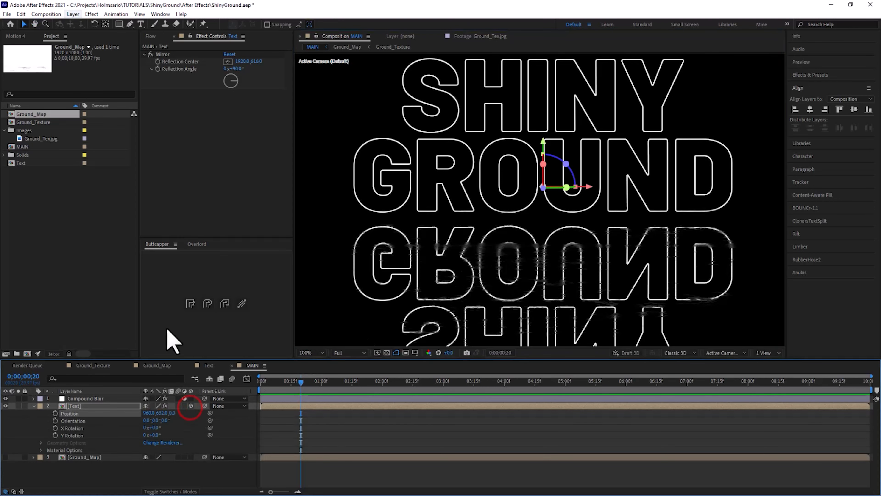
left_click(73, 14)
mouse_move(80, 24)
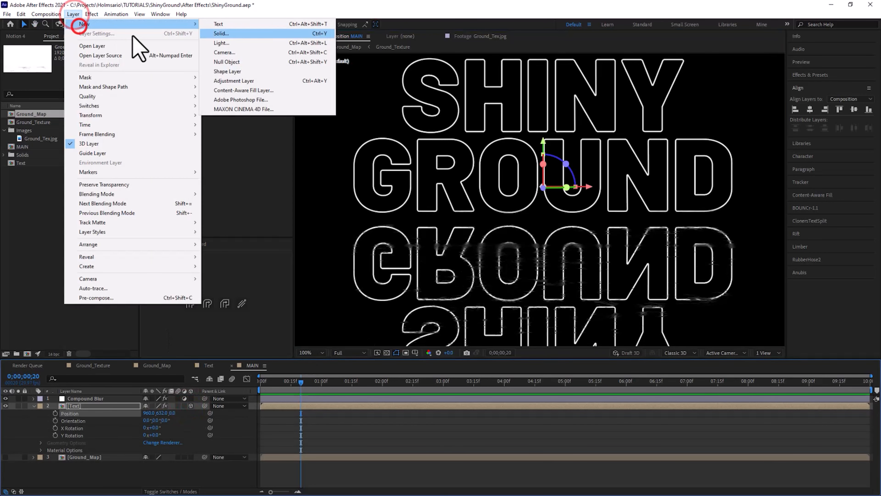
left_click(251, 57)
left_click(465, 309)
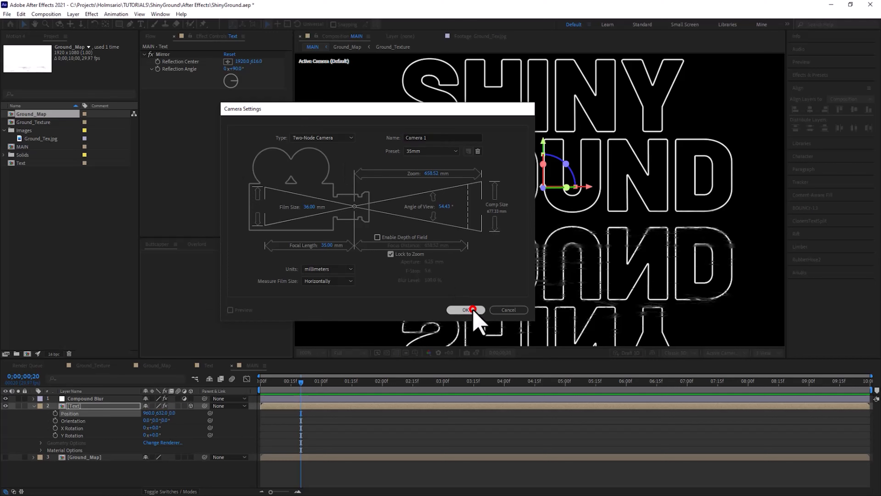
Try moving the camera around the 3D text, and undo the camera moves.
scroll(472, 321, "down", 2)
left_click_drag(516, 216, 406, 222)
scroll(517, 262, "up", 2)
key("ctrl+z")
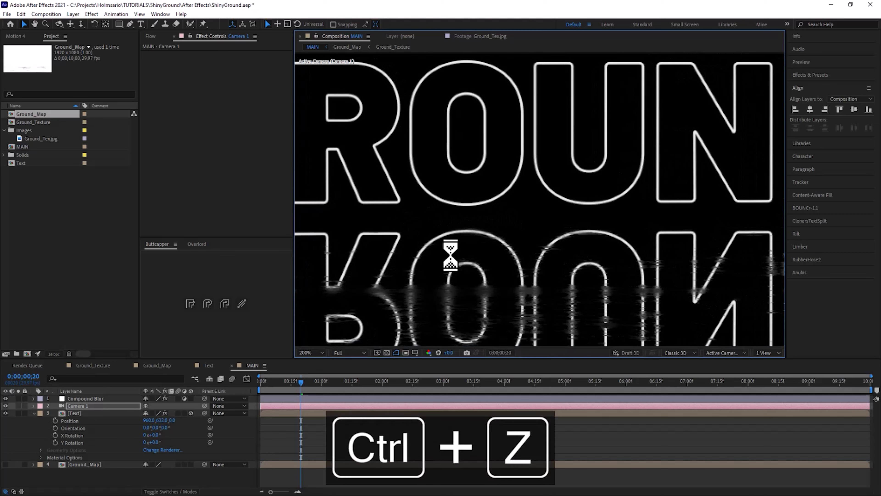
key("ctrl+z")
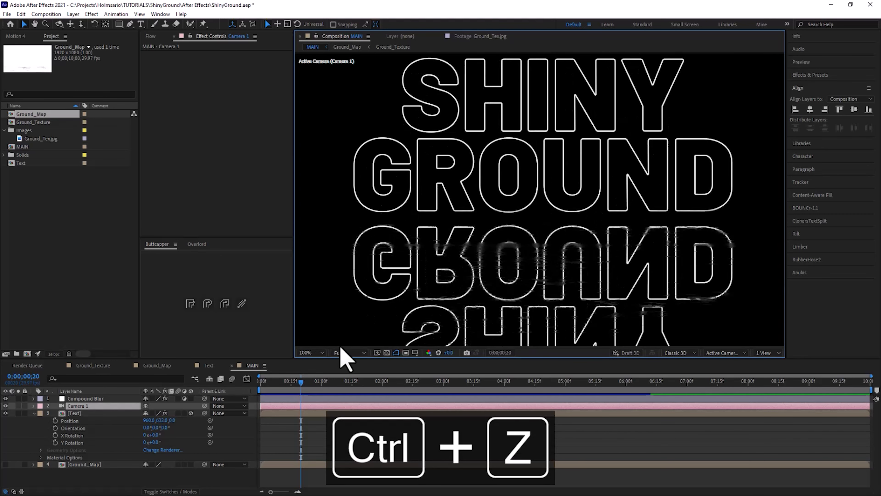
Make the Ground_Map layer 3D and show it, testing a camera move and undoing it.
left_click(191, 464)
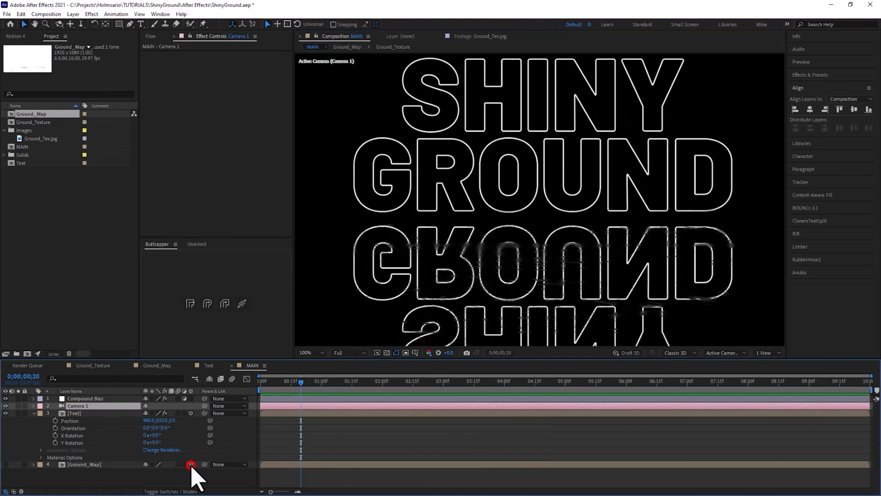
left_click(5, 465)
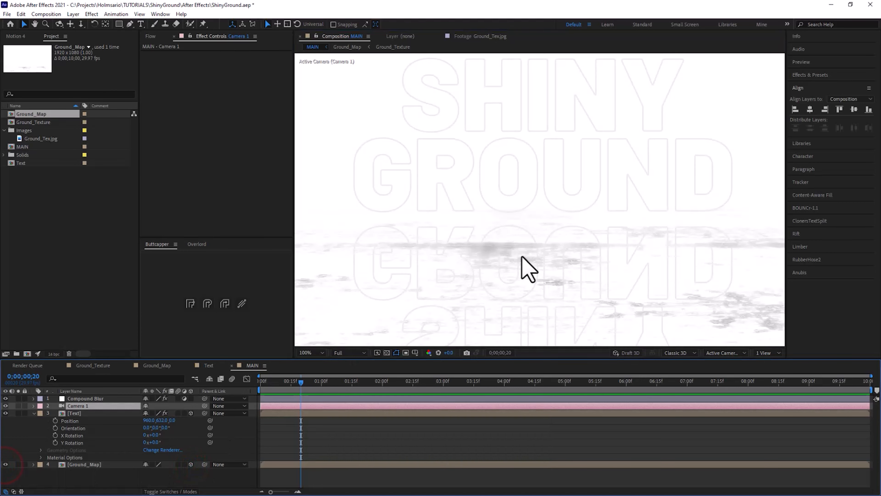
left_click_drag(503, 239, 541, 236)
key("ctrl+z")
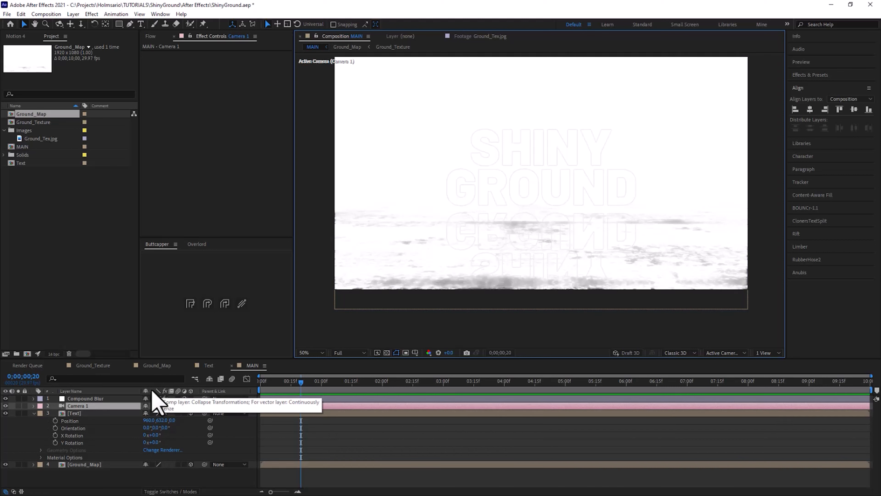
Enable Collapse Transformations on the Ground_Map layer, testing a camera orbit and undoing it.
left_click(152, 464)
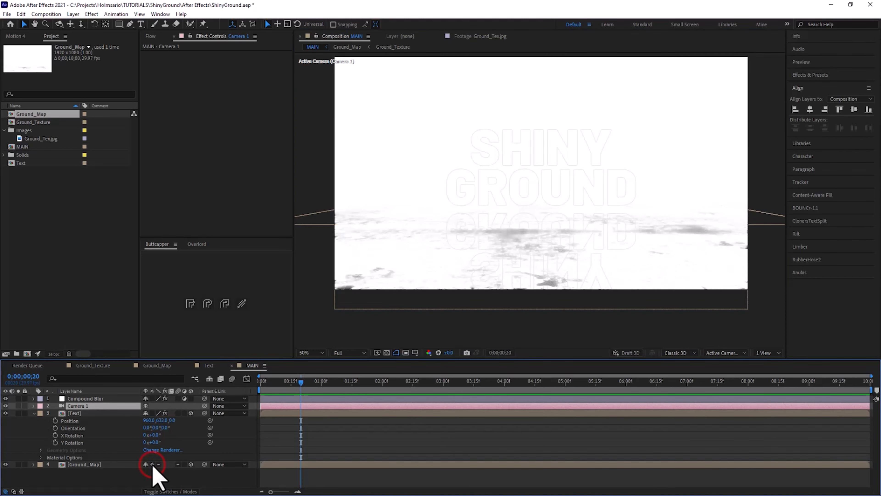
left_click_drag(481, 238, 534, 236)
key("ctrl+z")
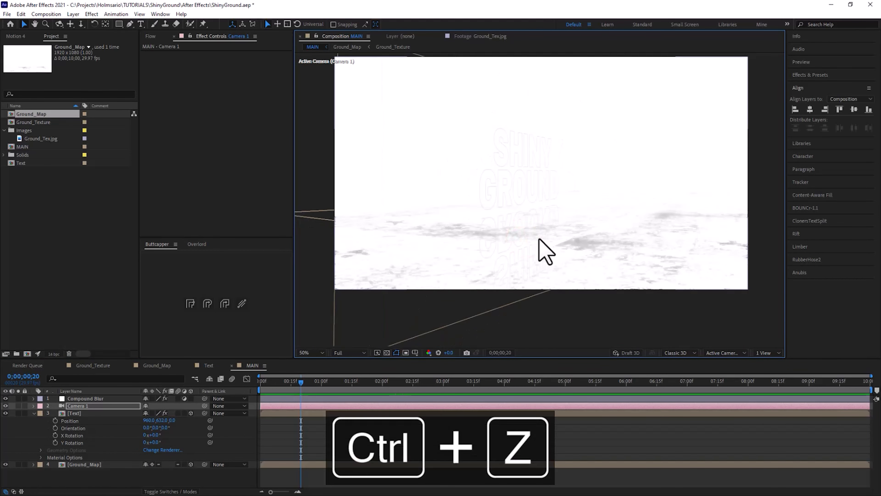
key("ctrl+z")
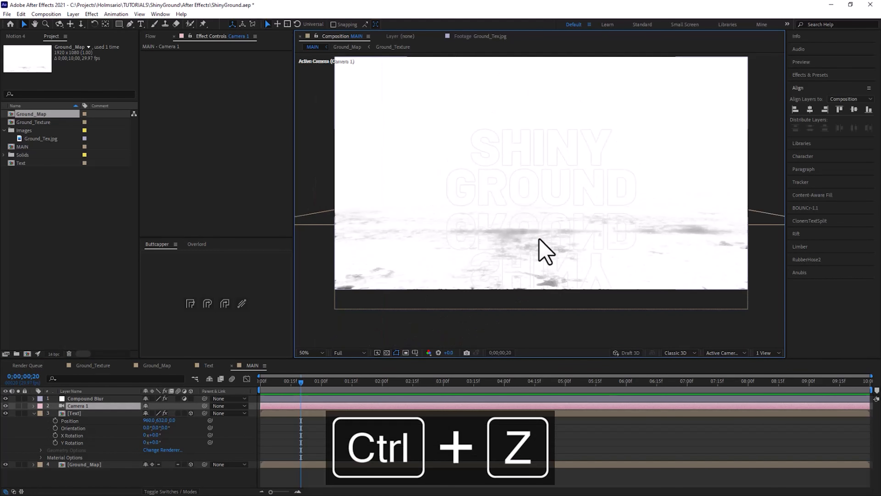
Hide the Ground_Map layer and test a camera move around the mirrored text, undoing the move.
left_click(6, 464)
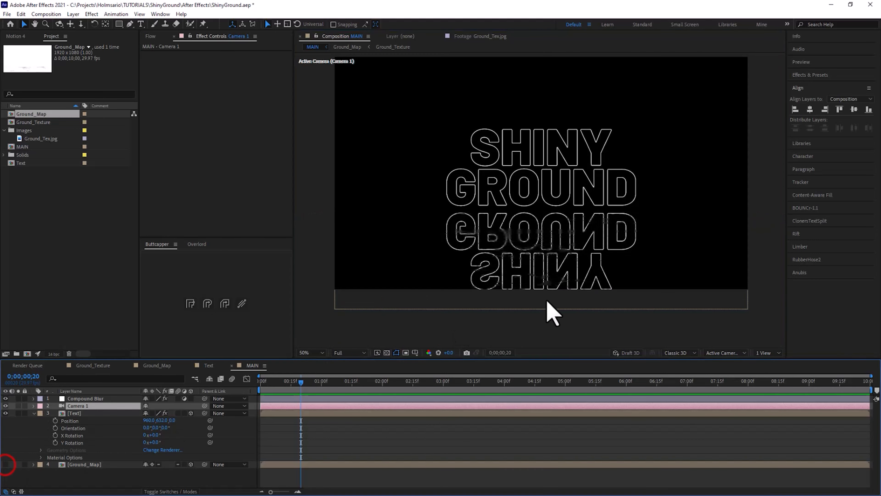
scroll(611, 283, "up", 2)
left_click_drag(600, 276, 542, 282)
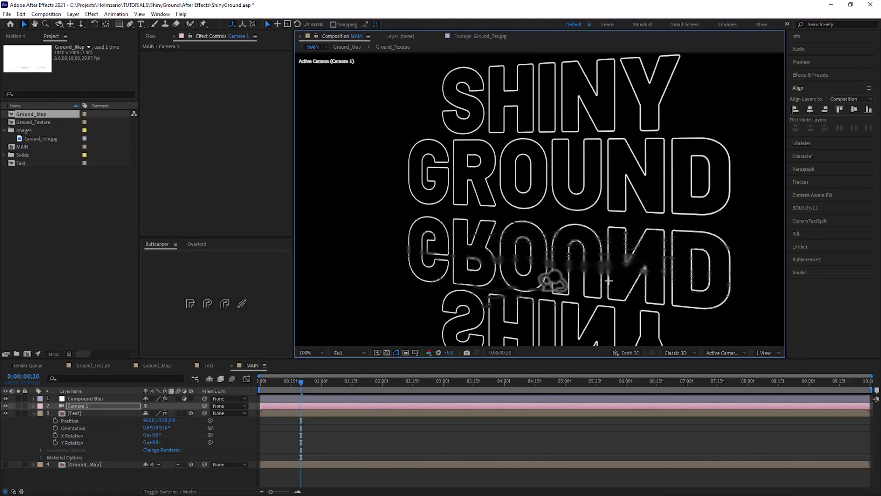
key("ctrl+z")
key("ctrl+z")
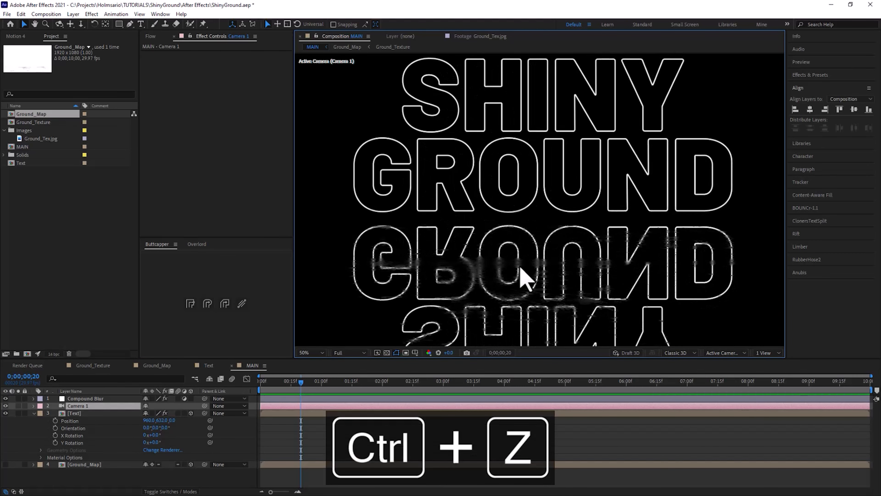
key("ctrl+z")
left_click(87, 474)
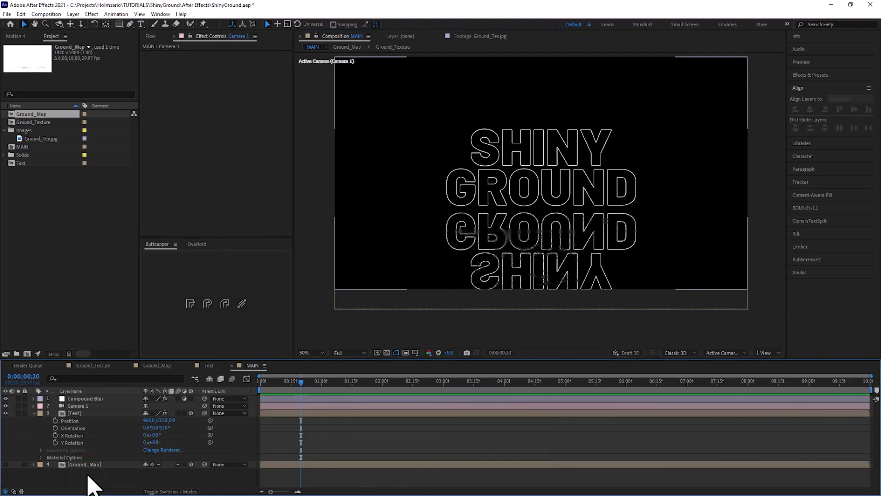
Set the Compound Blur layer's Maximum Blur to 65 while checking the streaks on the reflected text.
key("slash")
mouse_move(539, 222)
left_mouse_down()
mouse_move(545, 178)
mouse_move(535, 221)
left_mouse_up()
key("comma")
key("period")
key("period")
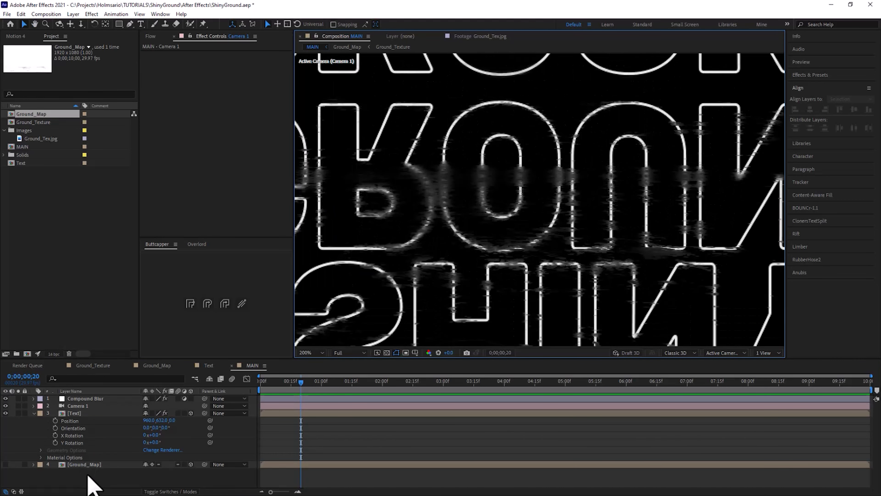
left_click(86, 399)
left_click_drag(232, 69, 249, 70)
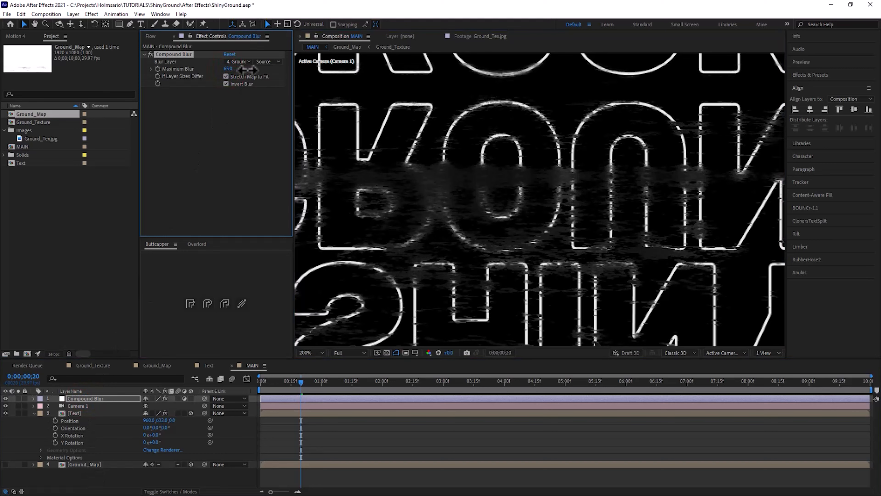
key("comma")
key("period")
scroll(556, 215, "down", 1)
left_click_drag(556, 215, 532, 236)
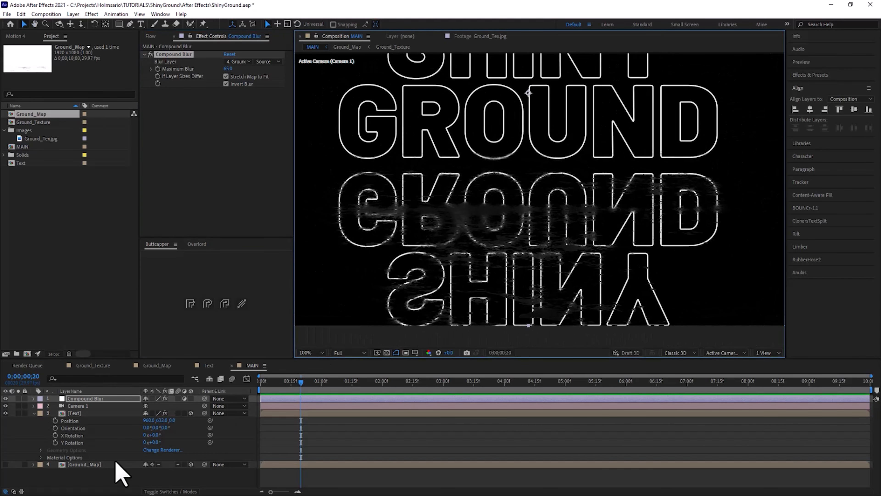
Add a new adjustment layer above Compound Blur and name it Lens Blur.
right_click(94, 480)
left_click(143, 369)
key("Right")
key("Down")
key("Down")
key("Down")
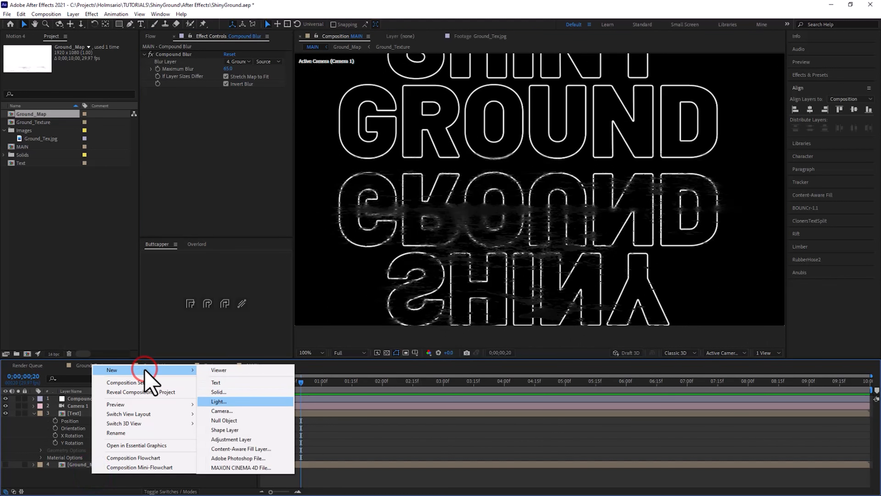
left_click(234, 439)
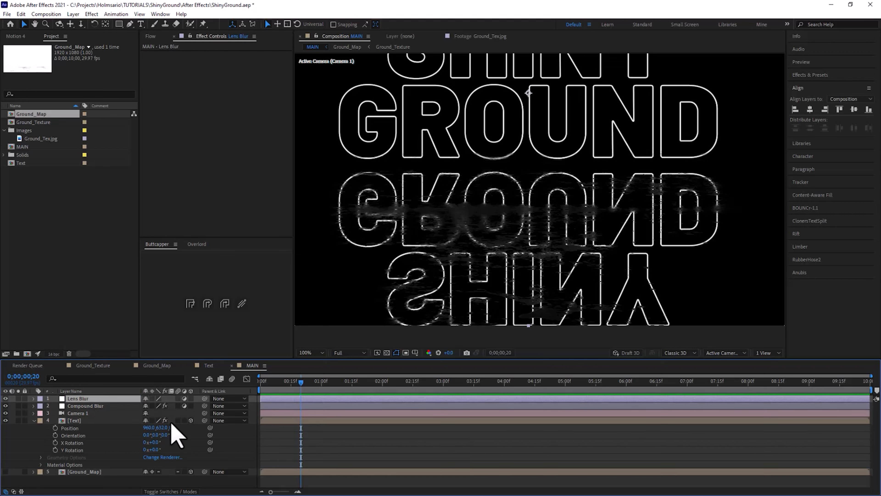
Apply the Camera Lens Blur effect to the Lens Blur layer and inspect the blurred text.
key("ctrl+space")
type("cam")
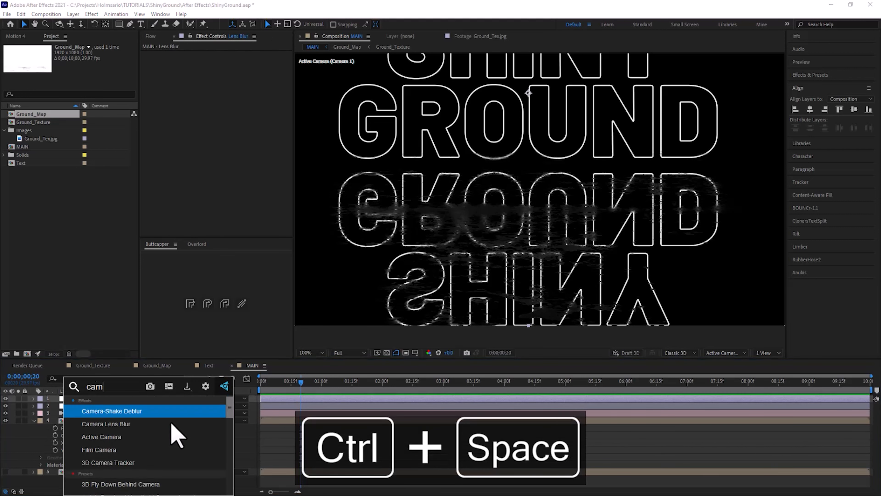
type("er")
left_click(171, 423)
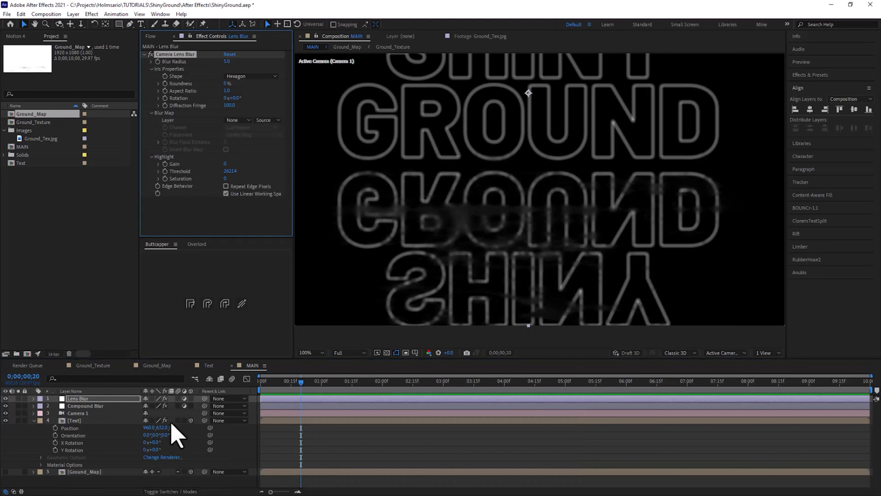
left_click_drag(419, 228, 433, 265)
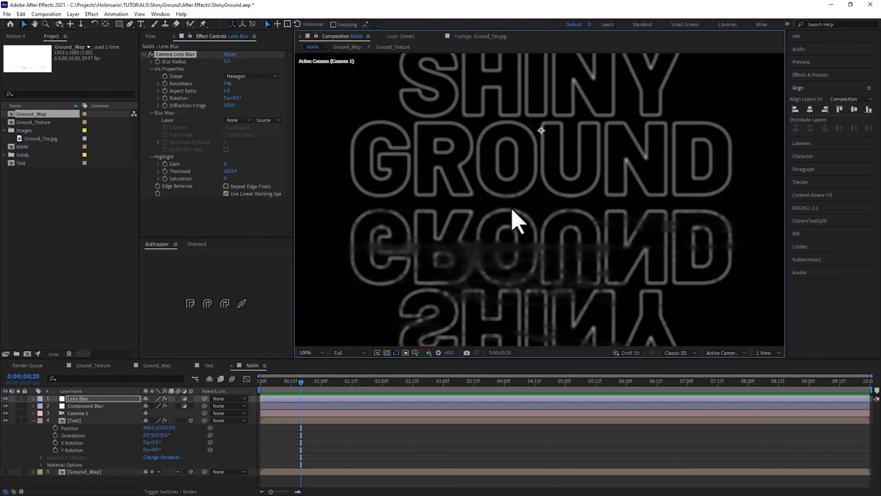
left_click_drag(511, 276, 511, 210)
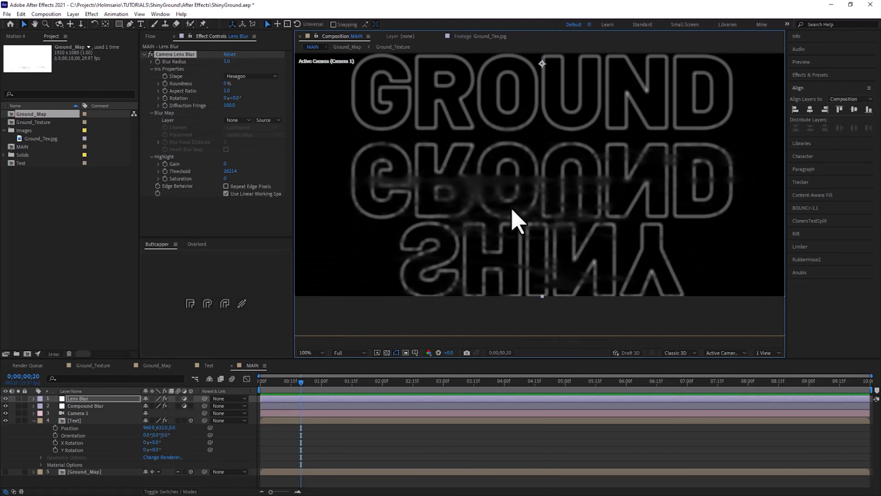
scroll(514, 212, "down", 2)
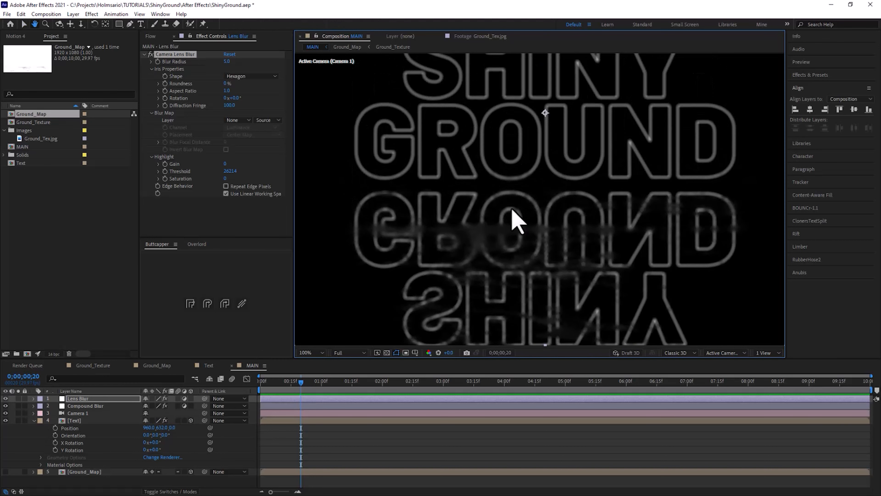
scroll(508, 240, "up", 1)
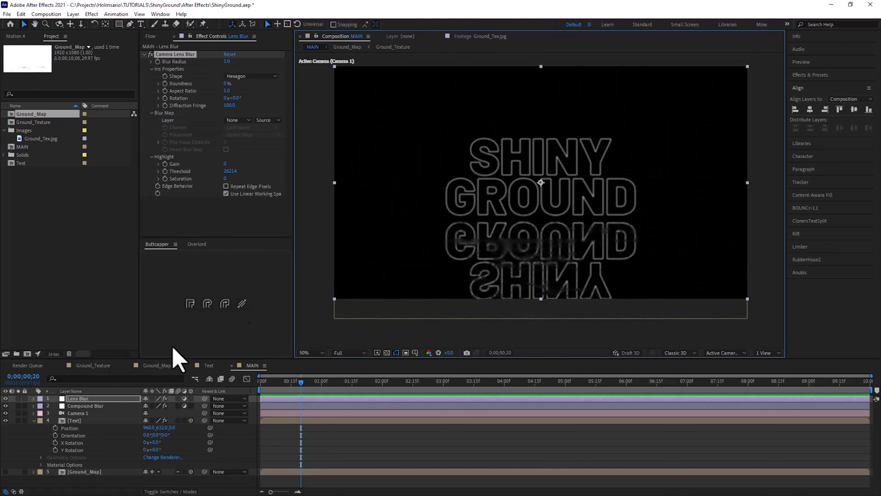
Hide the Lens Blur layer and add a 1920 x 1080 white solid to MAIN.
left_click(5, 398)
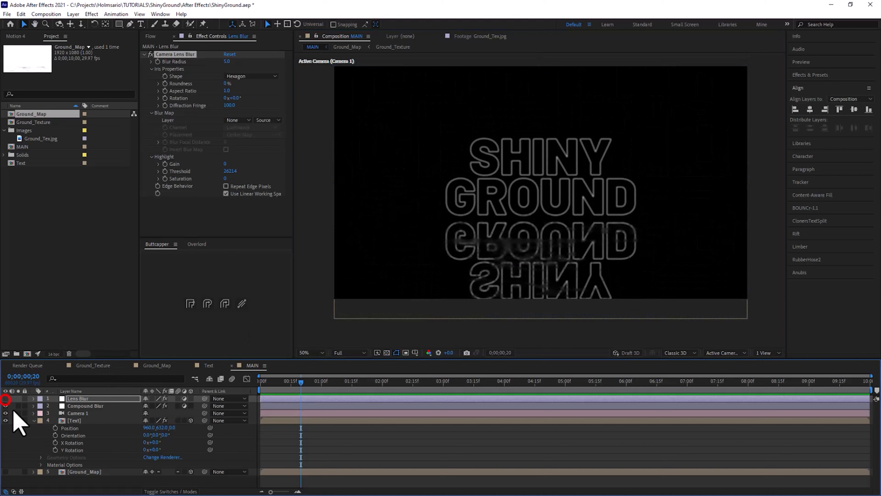
left_click(71, 480)
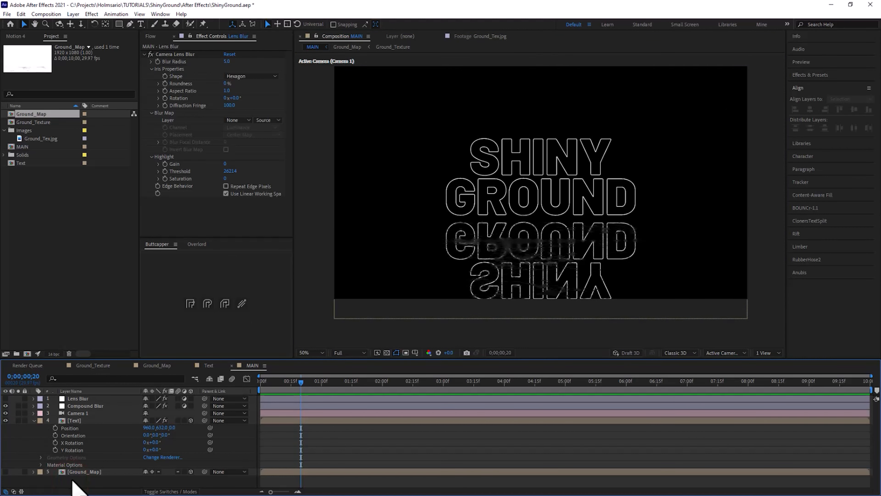
right_click(74, 481)
left_click(116, 370)
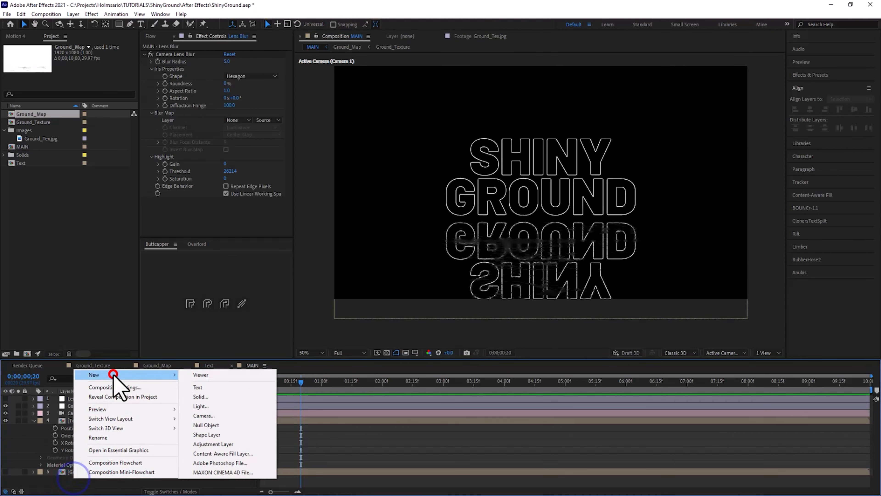
left_click(225, 397)
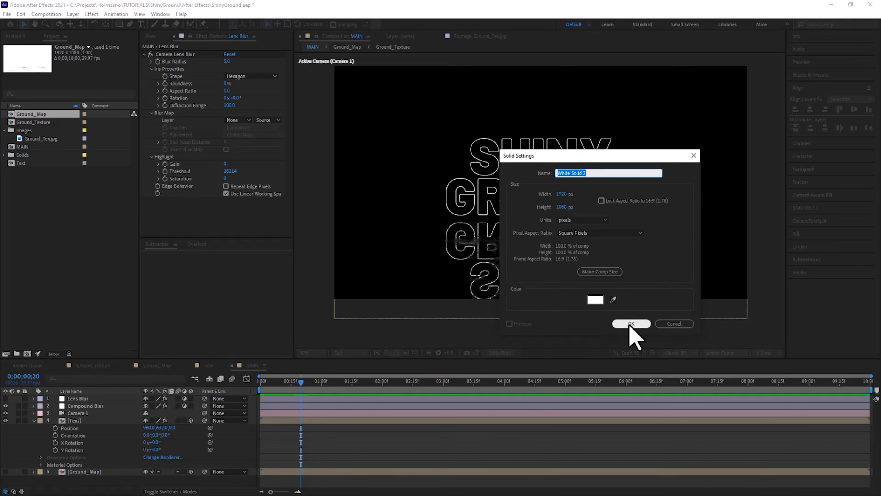
left_click(630, 324)
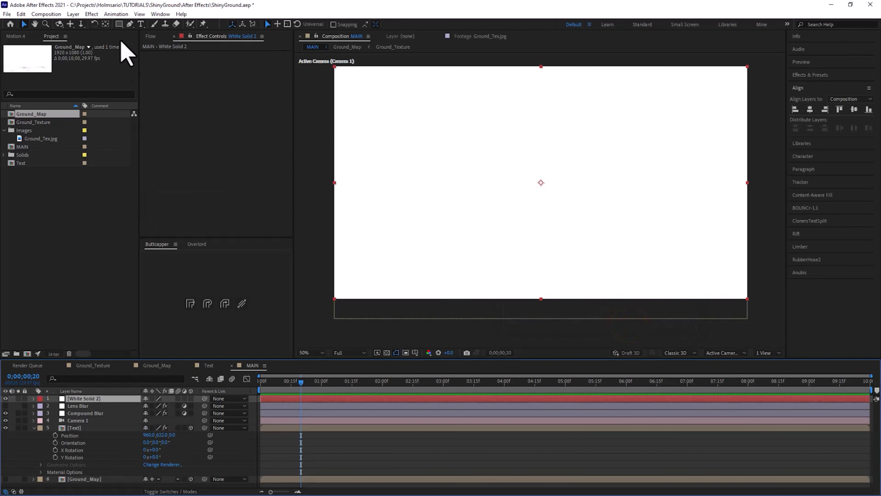
Draw a wide black rectangle as a new shape layer across the lower part of the frame and center its anchor point.
left_click(119, 24)
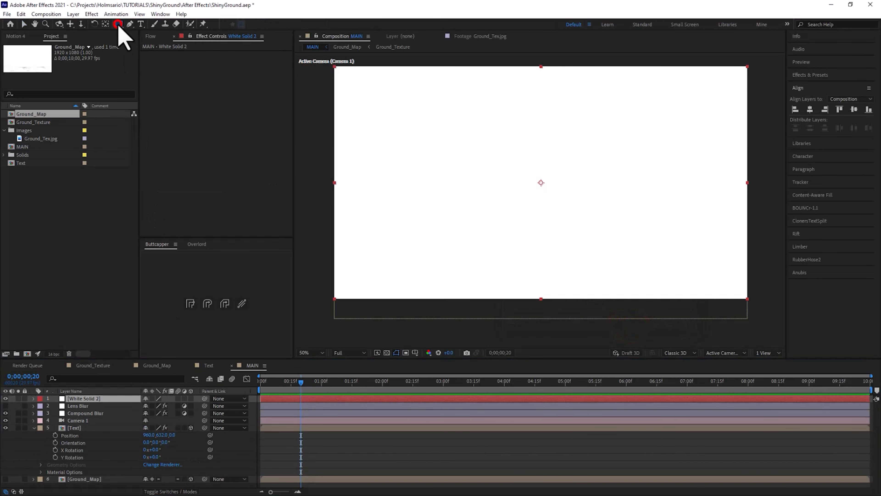
left_click(78, 485)
left_click(267, 25)
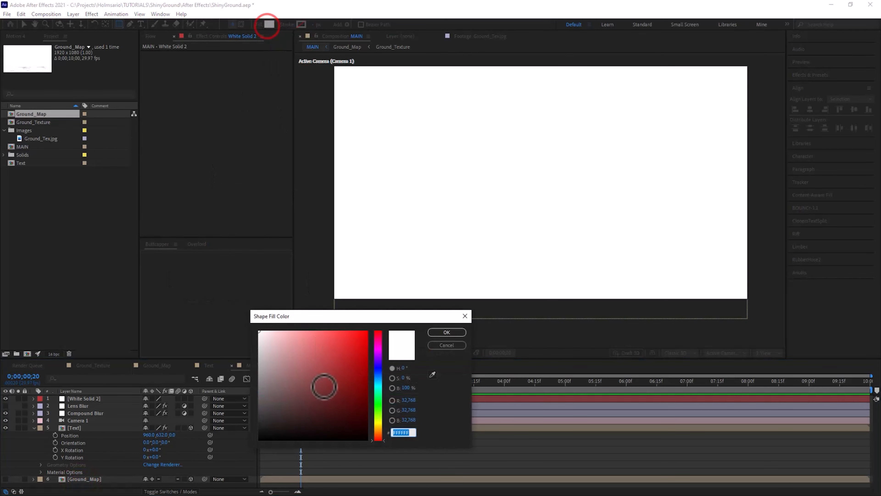
left_click(446, 331)
key("comma")
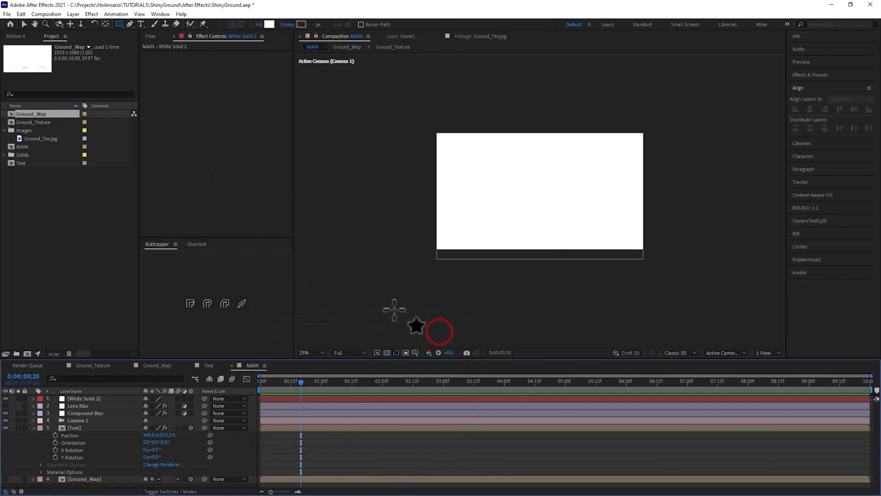
mouse_move(366, 295)
left_mouse_down()
mouse_move(685, 210)
mouse_move(706, 213)
left_mouse_up()
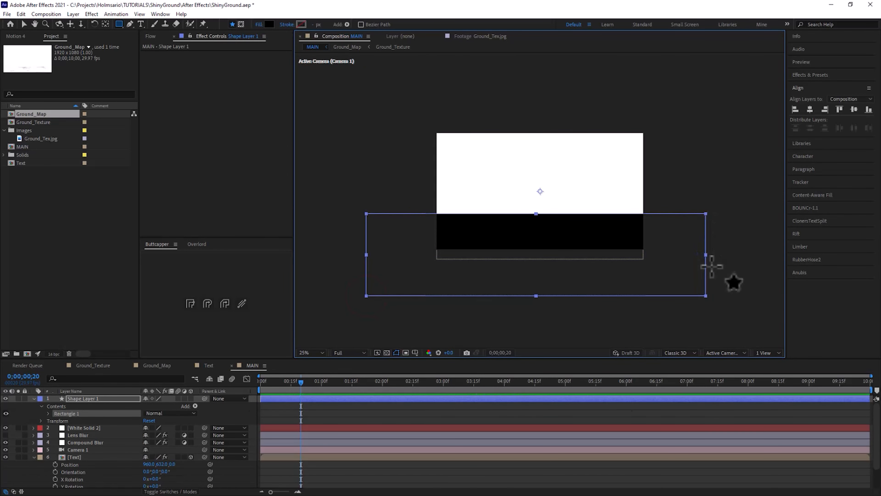
key("ctrl+alt+Home")
key("period")
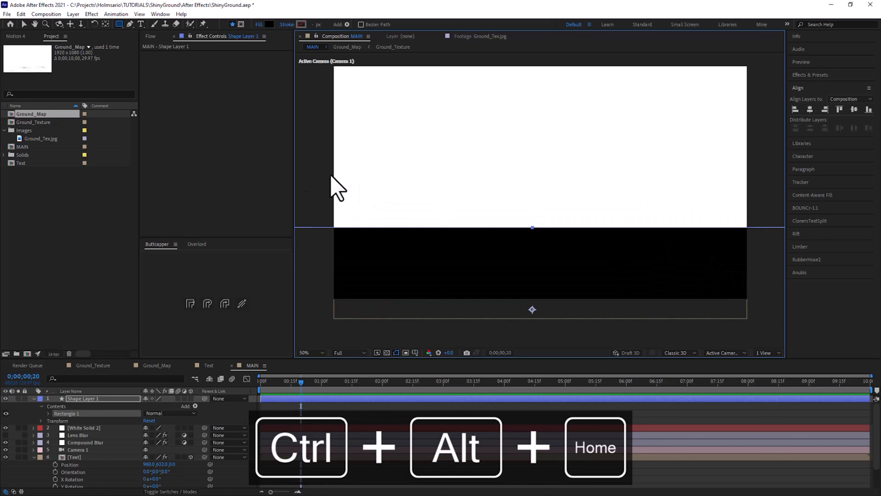
Apply Gaussian Blur to the black rectangle's shape layer and raise its Blurriness to 235.1.
key("ctrl+space")
type("gaus")
key("Down")
key("Return")
key("v")
left_click_drag(230, 61, 808, 89)
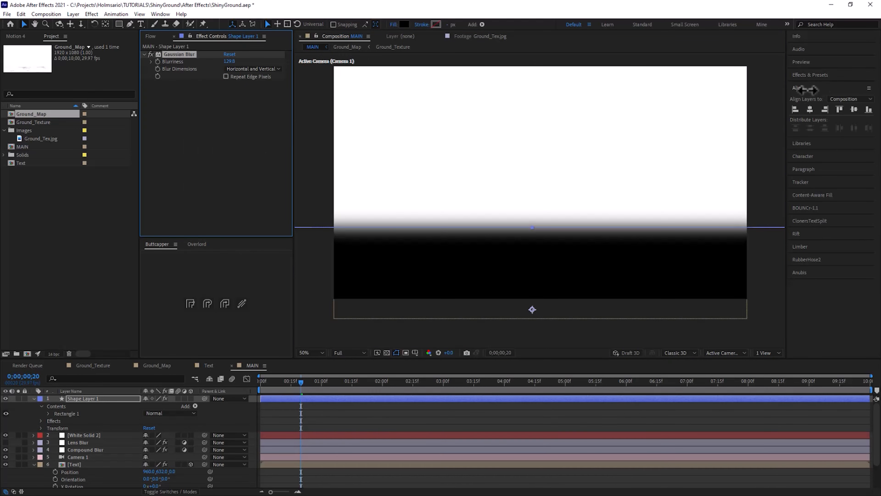
left_click_drag(329, 66, 615, 99)
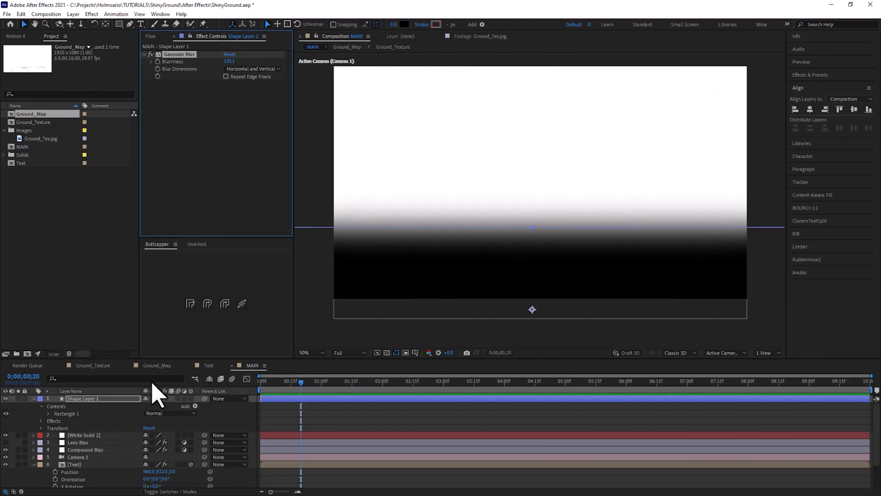
Hide the white solid temporarily to move the blurred rectangle slightly down over the reflection, and show the solid again.
left_click(5, 435)
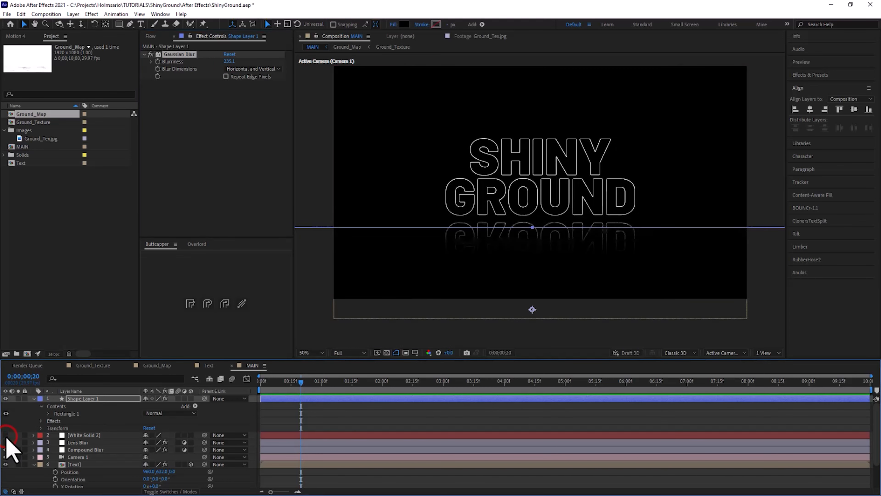
mouse_move(558, 251)
left_mouse_down()
mouse_move(565, 287)
mouse_move(557, 200)
mouse_move(564, 281)
mouse_move(565, 248)
mouse_move(564, 259)
left_mouse_up()
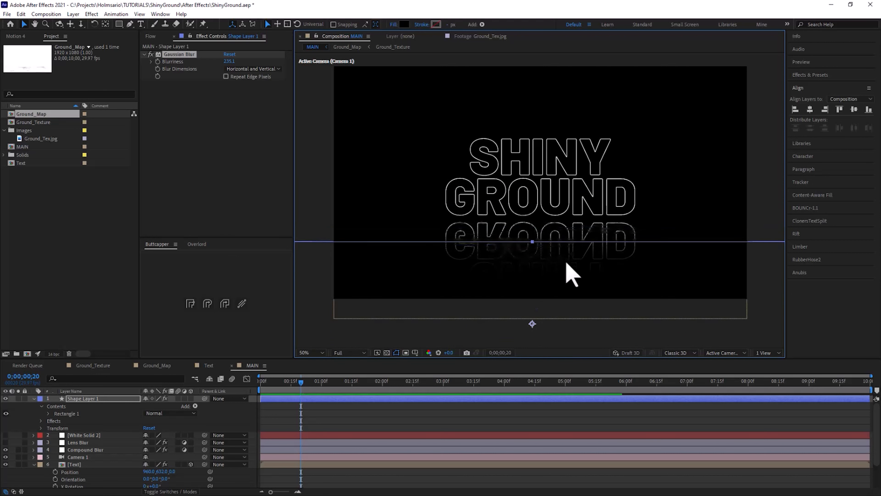
left_click(5, 435)
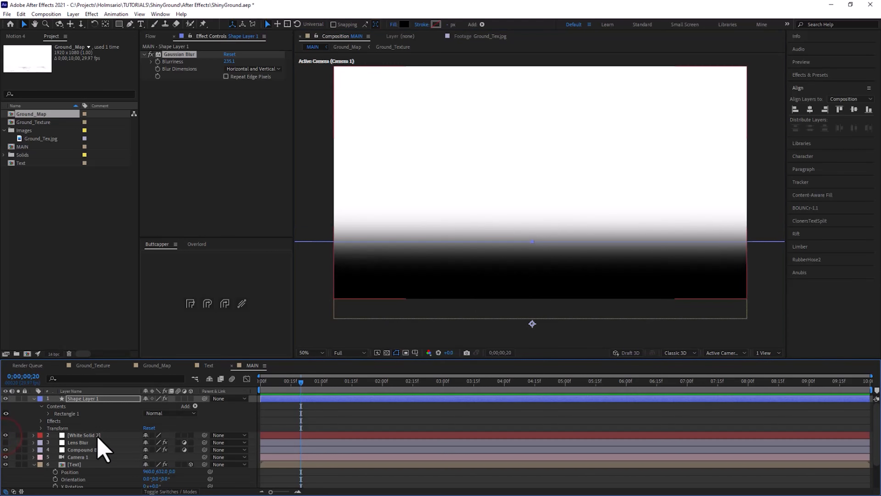
Pre-compose the blurred shape layer and the white solid into a composition named Blur_Map.
left_click(96, 436)
right_click(98, 436)
left_click(145, 388)
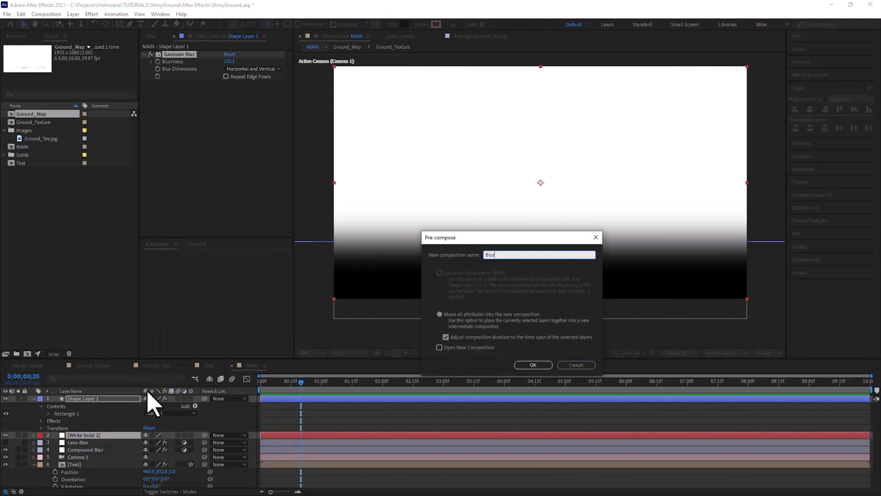
key("Return")
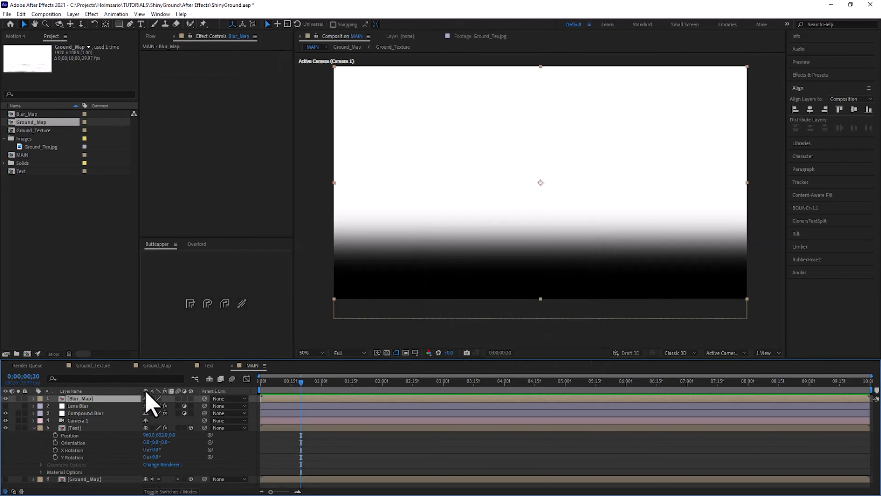
Hide the Blur_Map layer, show the Lens Blur adjustment layer, and set its Camera Lens Blur map layer to Blur_Map.
left_click(5, 398)
left_click(70, 405)
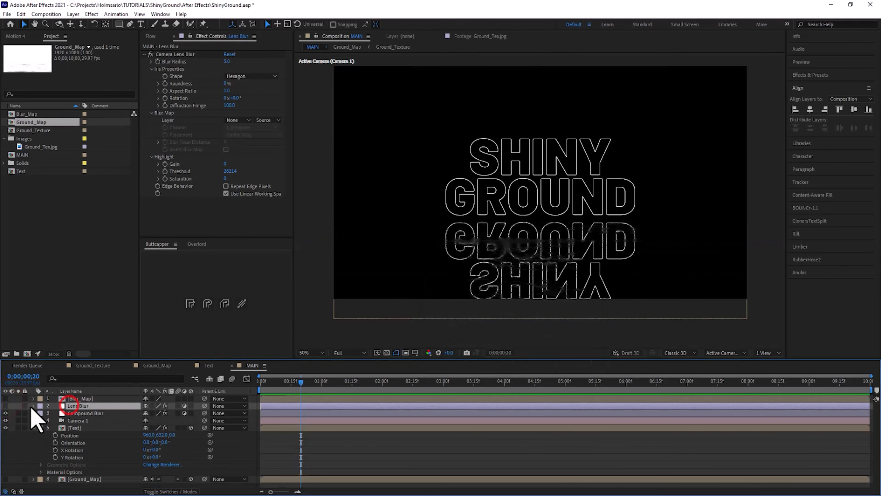
left_click(5, 405)
left_click(236, 120)
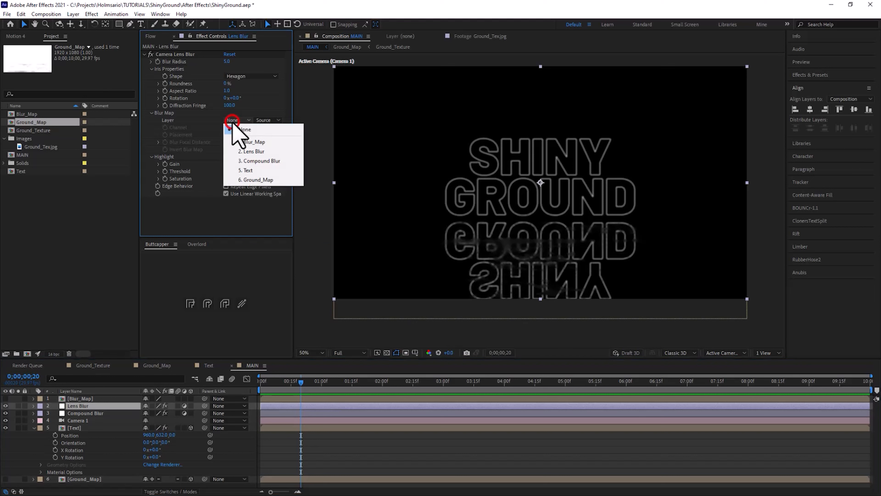
left_click(255, 141)
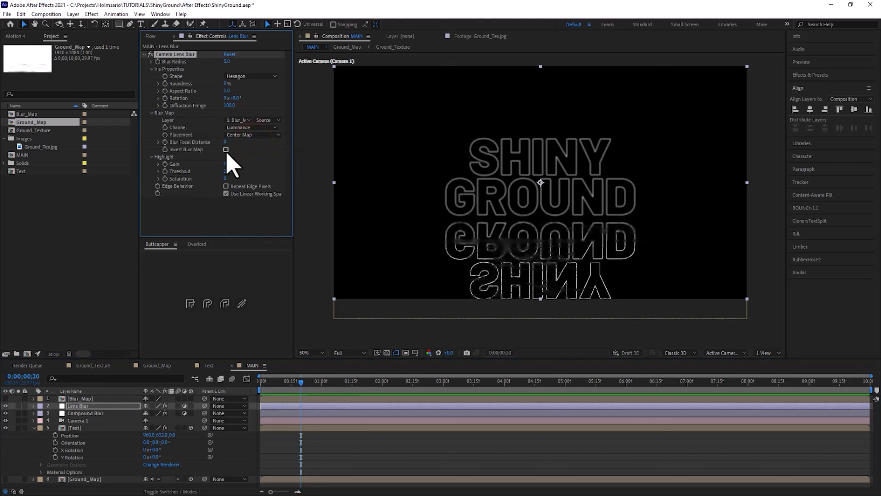
Invert the blur map of the Camera Lens Blur and inspect the blurred reflection up close.
key(".")
key("space")
left_click_drag(540, 243, 556, 125)
key(".")
key("space")
left_click_drag(676, 157, 317, 293)
key("comma")
key("comma")
key("comma")
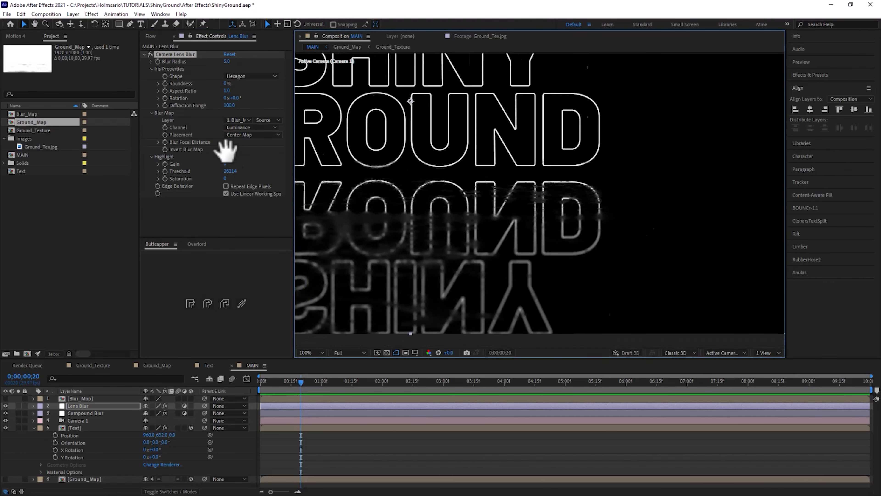
key("period")
key("period")
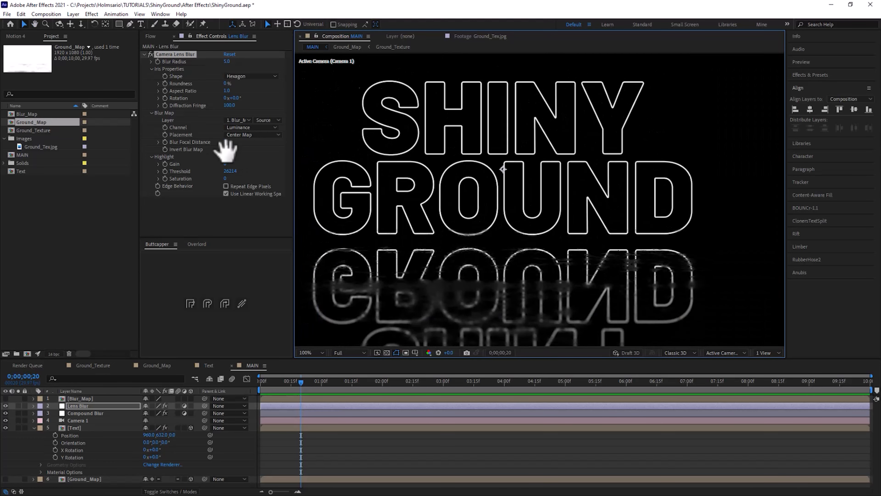
Set starting keyframes for Camera 1's Point of Interest and Position at 0;00;00;00.
left_click_drag(288, 381, 240, 390)
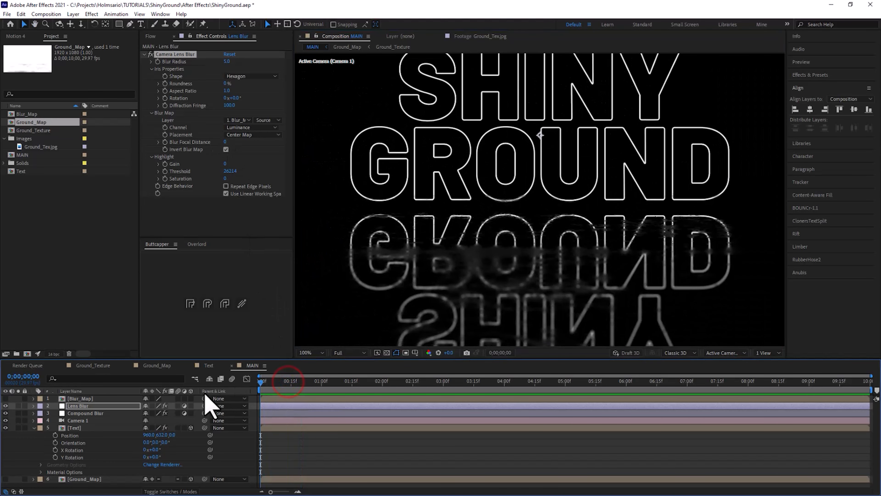
left_click(71, 420)
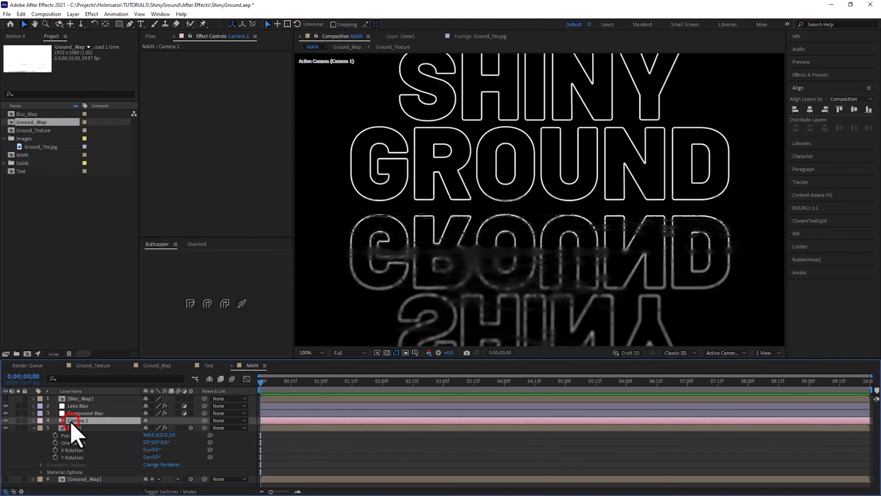
left_click(33, 421)
left_click(41, 428)
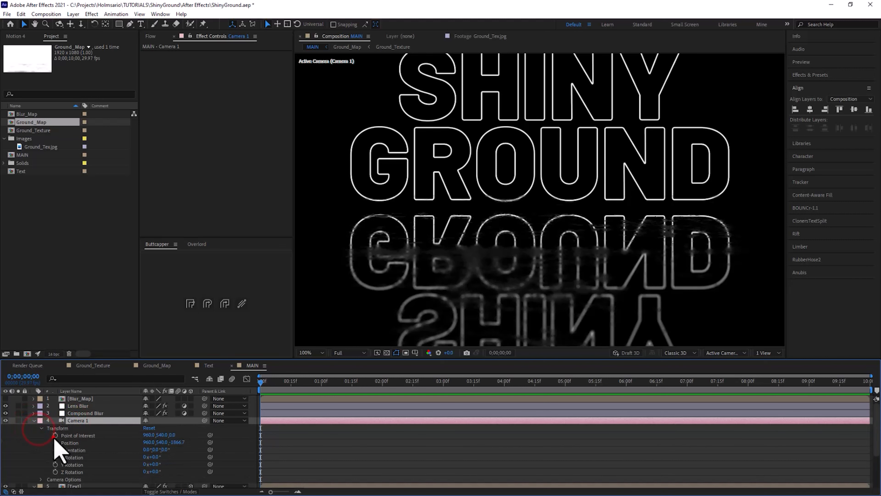
left_click(55, 434)
left_click(55, 442)
Pull Camera 1 back at 0;00;00;00 to a Z position of about -2394.7.
left_click_drag(295, 386, 632, 379)
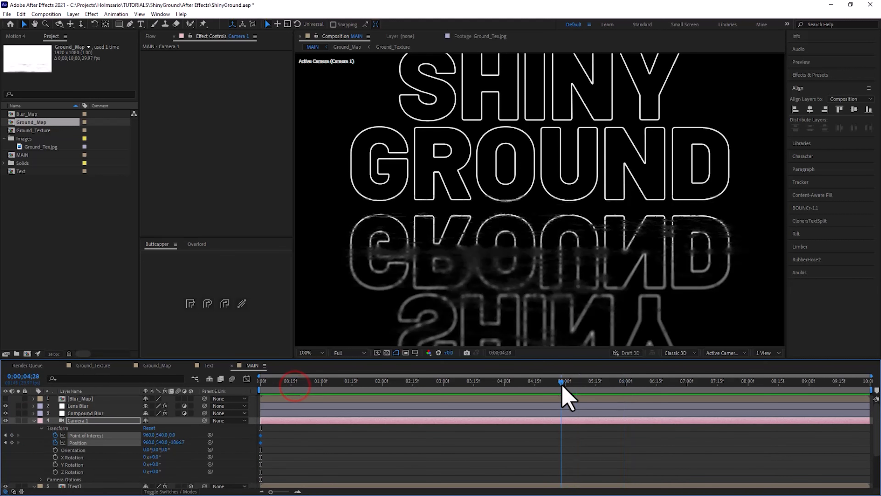
key("comma")
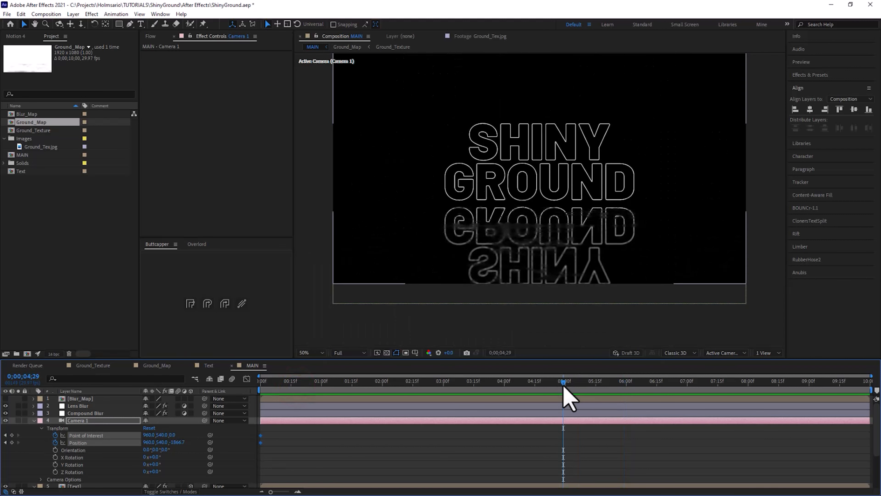
left_click_drag(267, 379, 208, 379)
left_click_drag(559, 240, 482, 223)
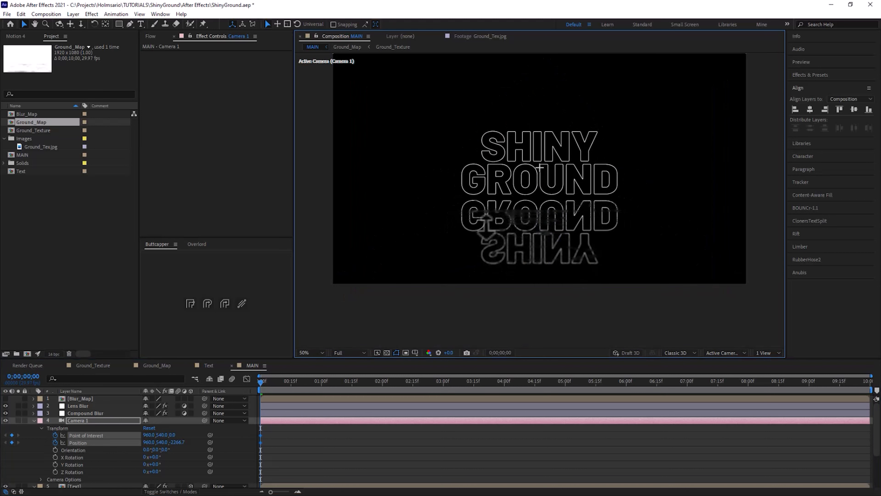
Orbit Camera 1 sideways and move it closer at 0;00;05;00 so the text is seen at an angle.
left_click_drag(498, 382, 566, 386)
left_click_drag(524, 214, 589, 190)
left_click_drag(584, 203, 546, 229)
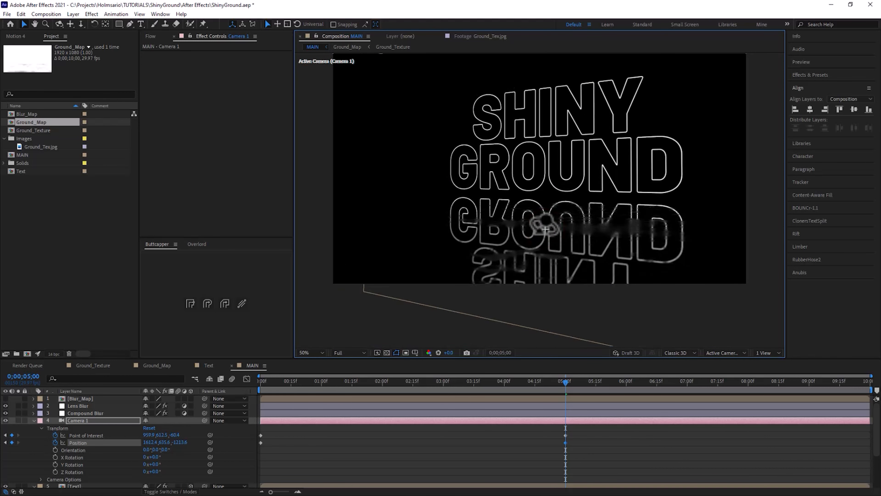
Preview the camera animation from the start and check the reflection close up at 0;00;04;06.
left_click_drag(564, 380, 206, 398)
key("space")
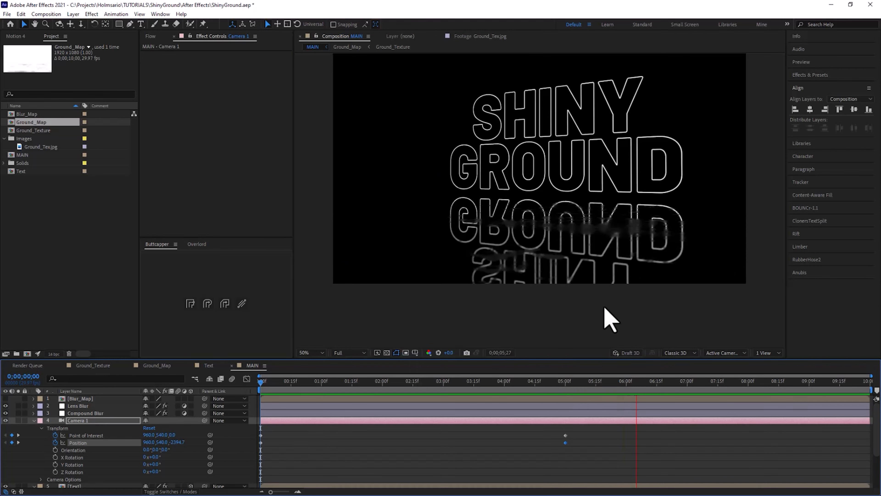
left_click_drag(568, 382, 517, 403)
key("period")
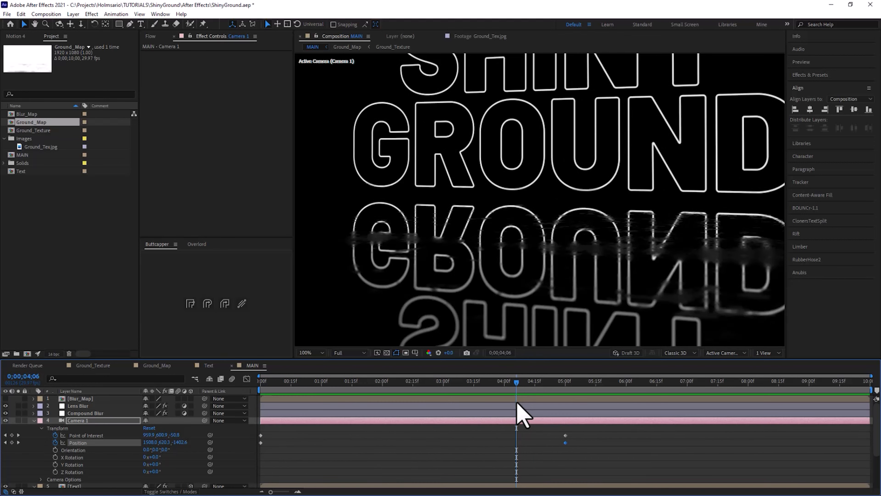
Open the Ground_Map composition and move Shape Layer 1 up to a Y position of 661.
scroll(240, 468, "down", 5)
double_click(98, 485)
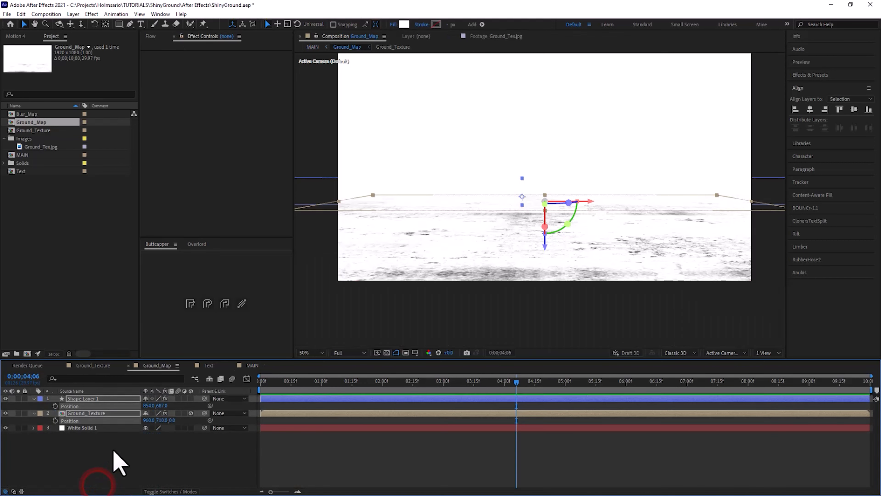
left_click(113, 449)
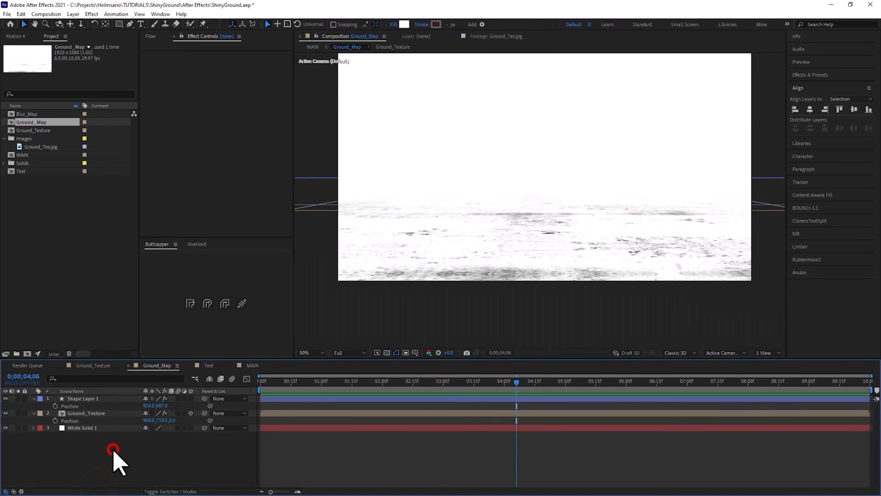
left_click(81, 398)
left_click_drag(543, 197, 538, 192)
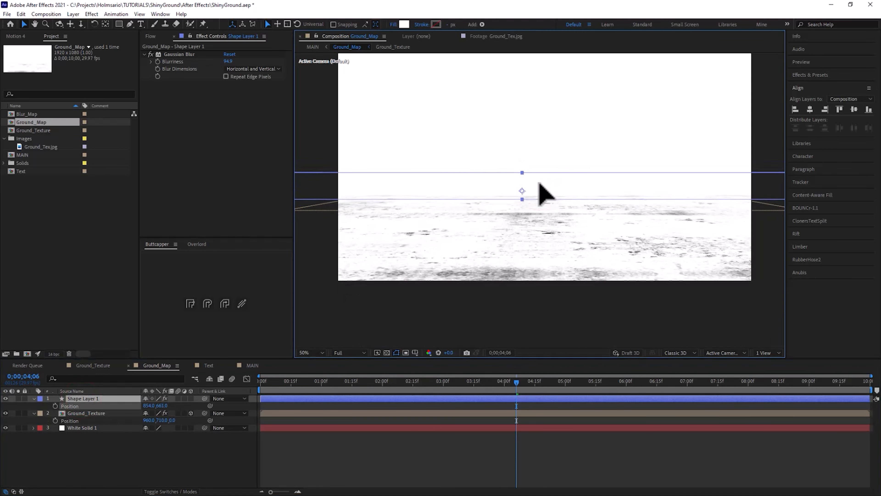
Lower the Brightness of Ground_Tex.jpg in the Ground_Texture composition and check the stronger reflection break-up in MAIN.
double_click(86, 413)
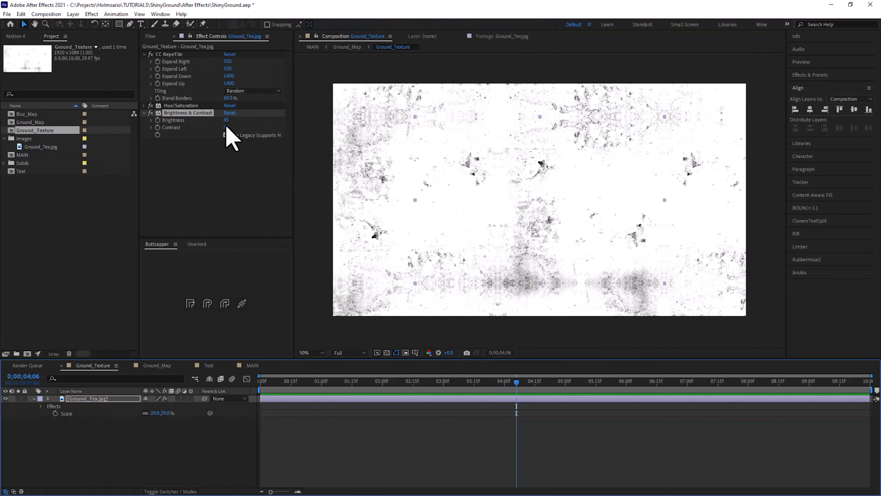
left_click_drag(227, 121, 221, 122)
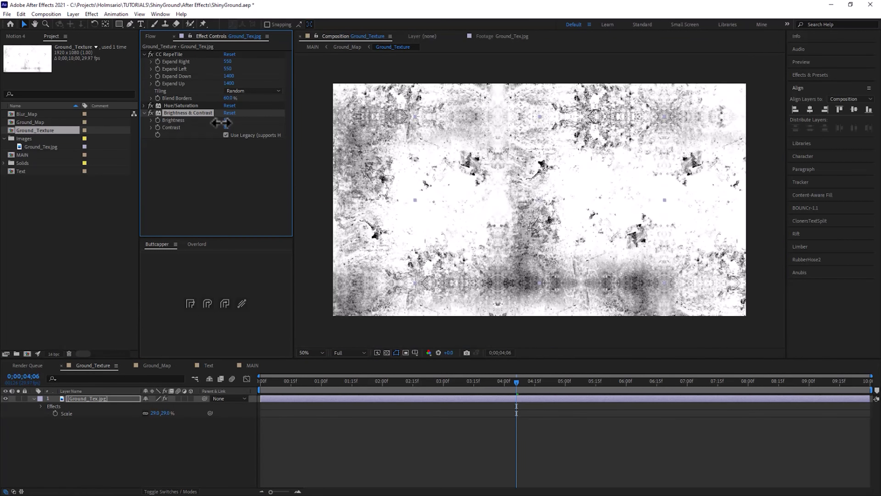
left_click(252, 365)
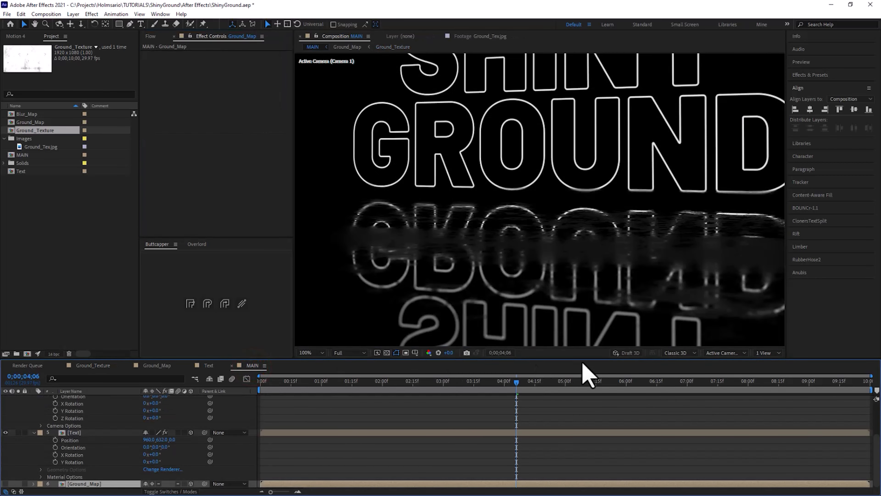
left_click_drag(508, 387, 340, 390)
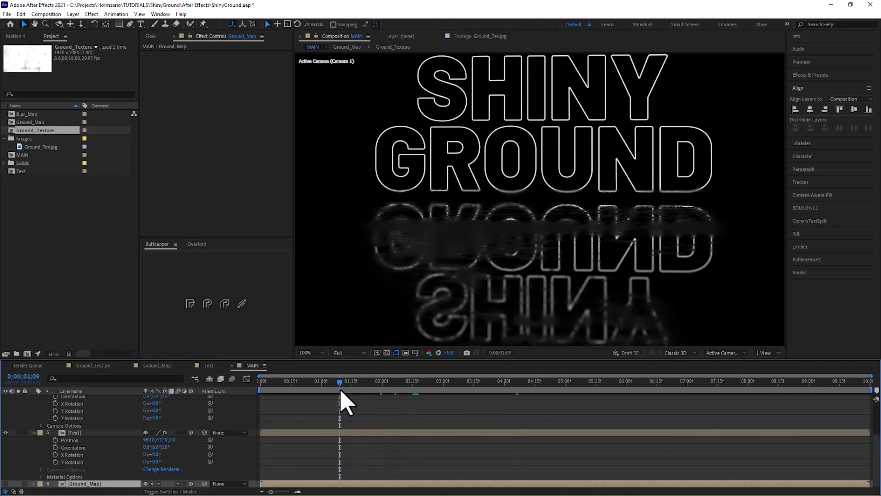
Adjust the Blur Radius of the Lens Blur layer's Camera Lens Blur and check the reflection's softness.
scroll(340, 403, "up", 5)
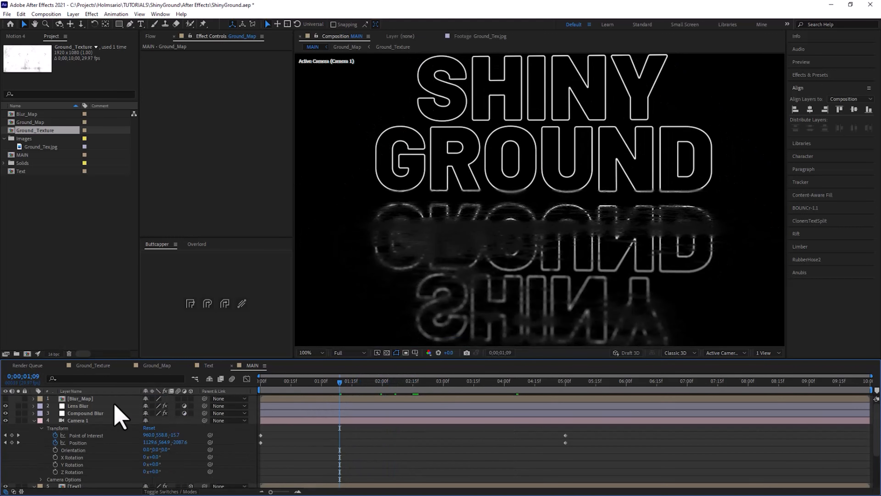
left_click(78, 406)
left_click_drag(228, 61, 229, 66)
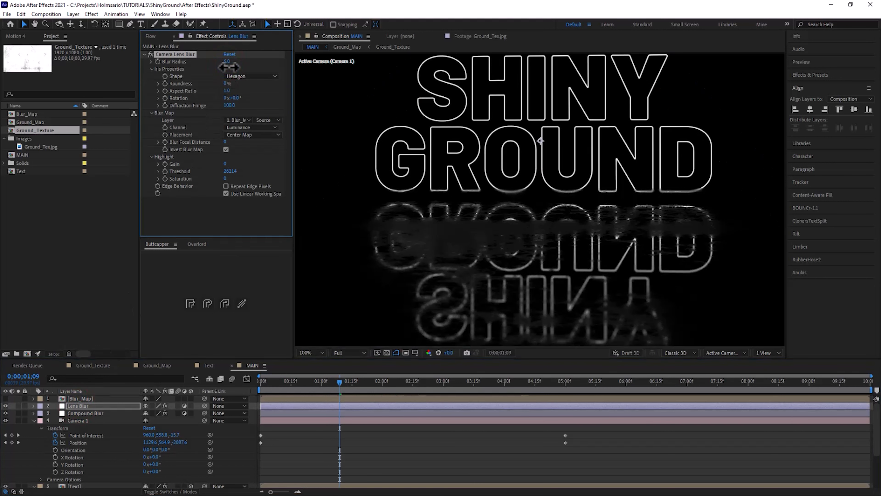
left_click_drag(541, 243, 523, 243)
left_click(335, 380)
key("period")
Raise the Text layer in MAIN to a Y position of 621 and inspect its reflection at 0;00;04;22.
scroll(89, 447, "down", 3)
left_click(85, 441)
left_click_drag(162, 450, 156, 449)
key("comma")
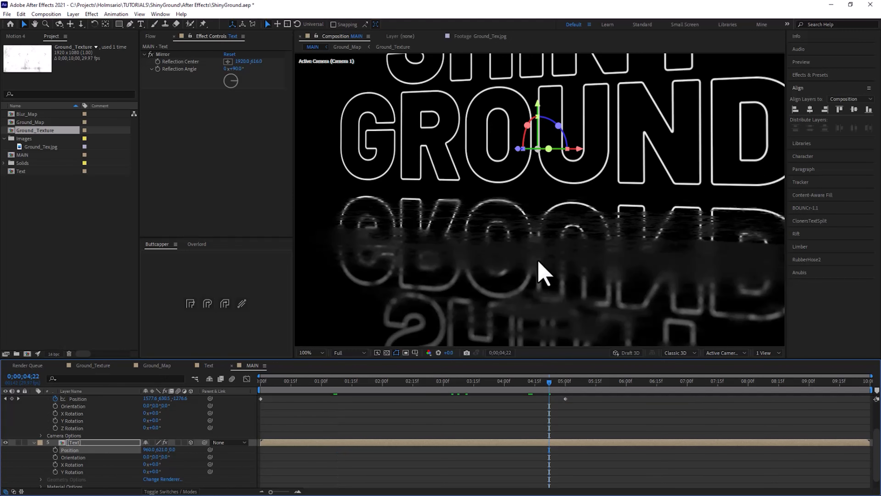
key("comma")
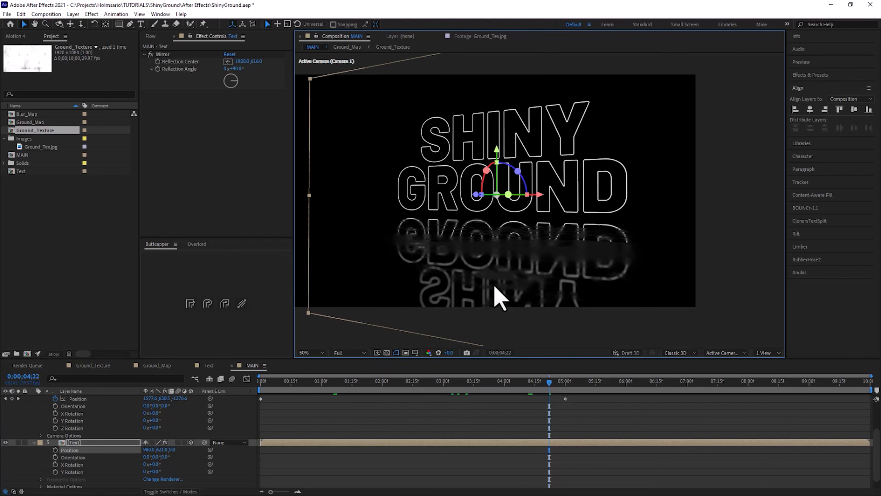
scroll(499, 299, "up", 4)
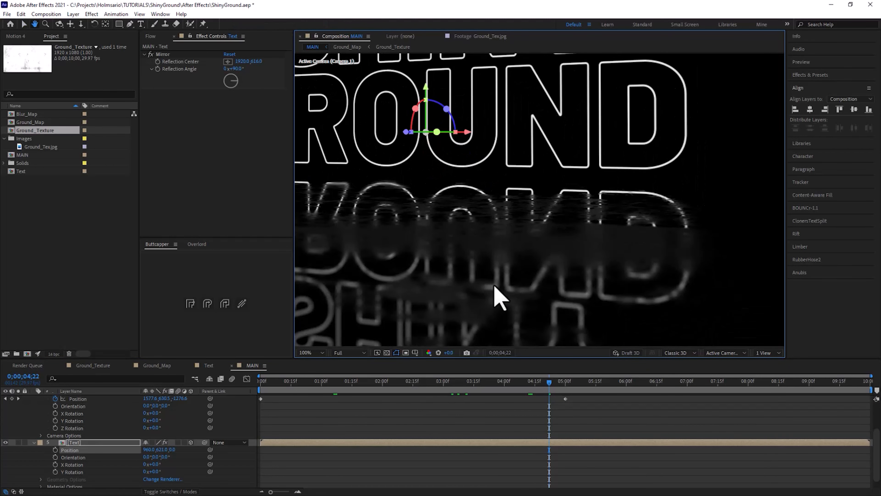
key("h")
key("v")
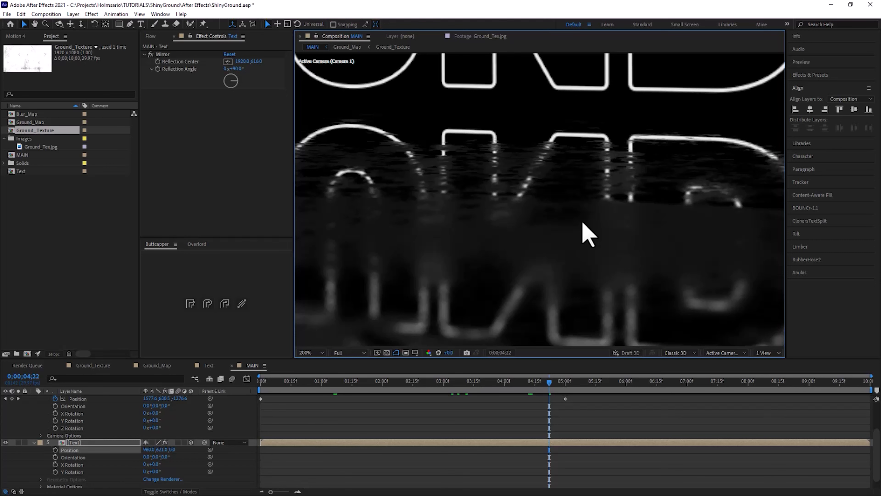
scroll(583, 223, "down", 4)
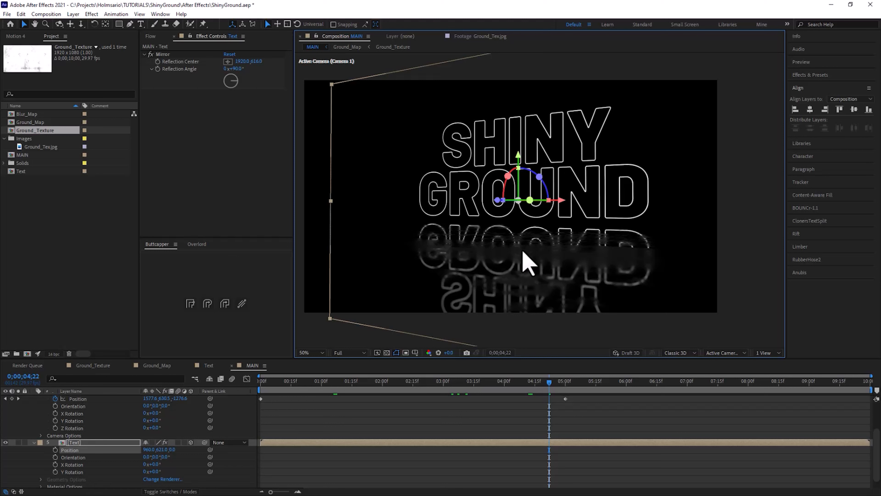
Open the Text composition and apply the Deep Glow effect to the SHINY GROUND text layer.
double_click(79, 445)
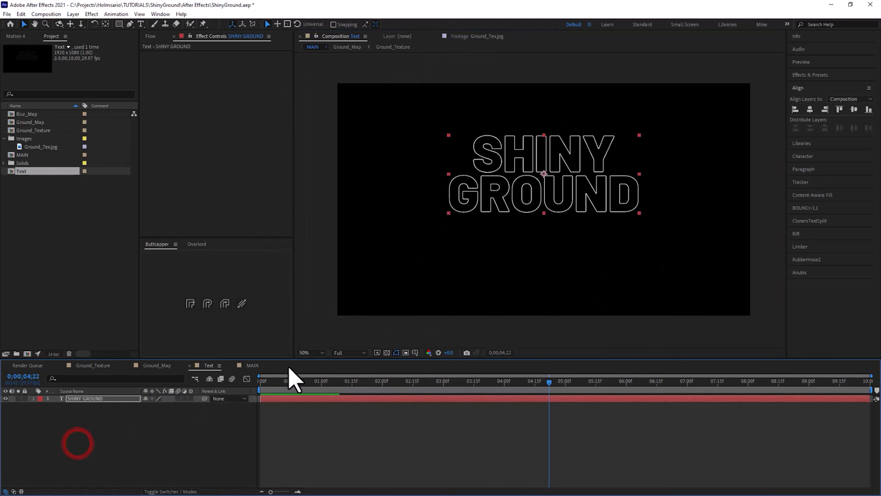
left_click(584, 258)
scroll(568, 262, "up", 1)
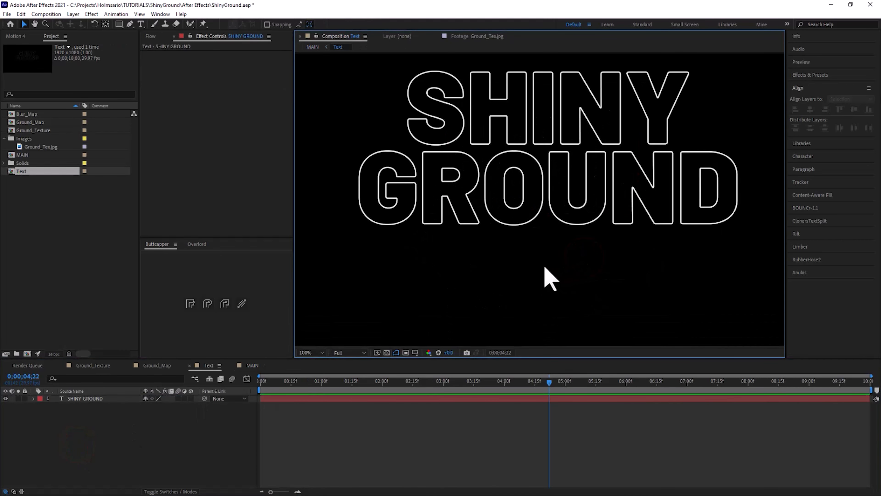
left_click_drag(548, 223, 542, 267)
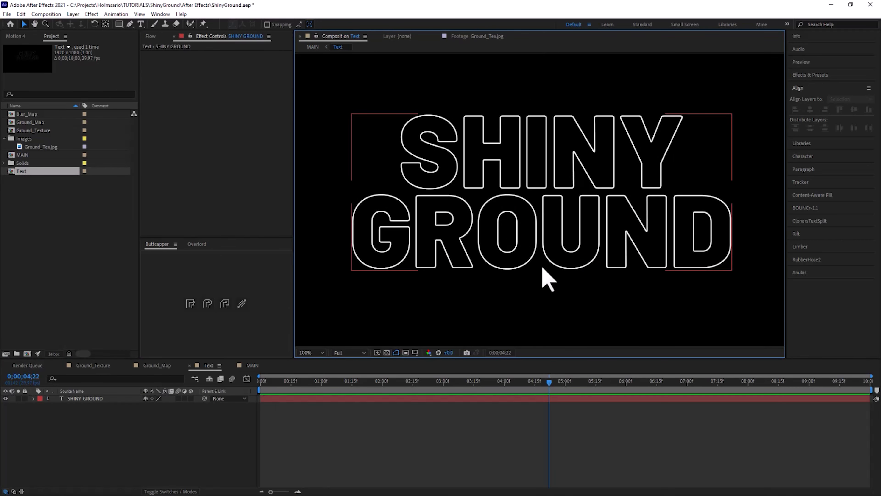
left_click(138, 398)
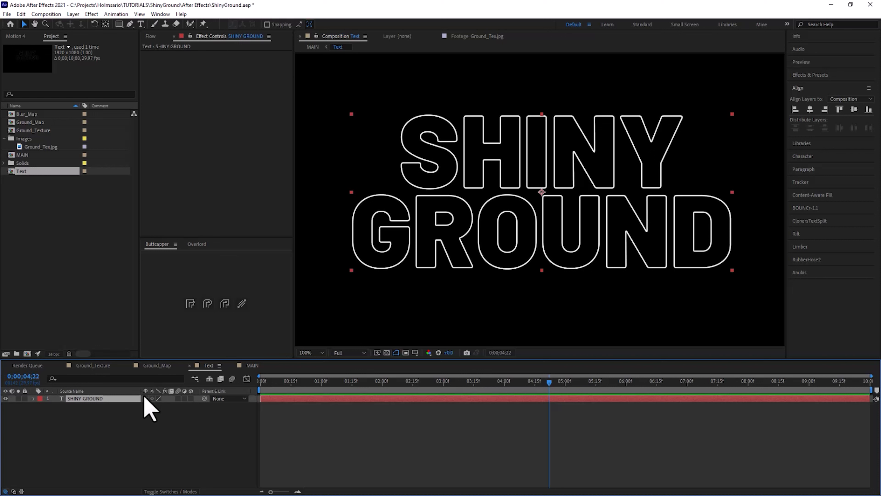
key("ctrl+space")
type("deep")
key("Return")
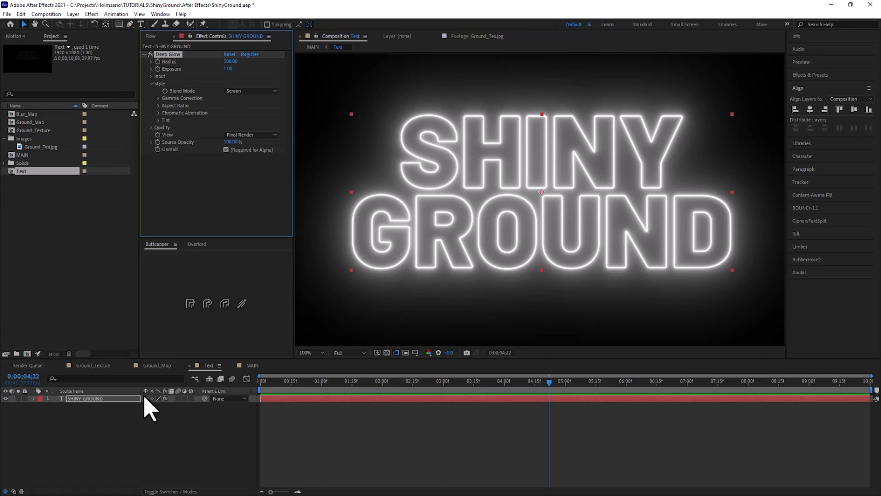
scroll(475, 214, "down", 1)
scroll(475, 213, "up", 1)
left_click_drag(476, 213, 494, 211)
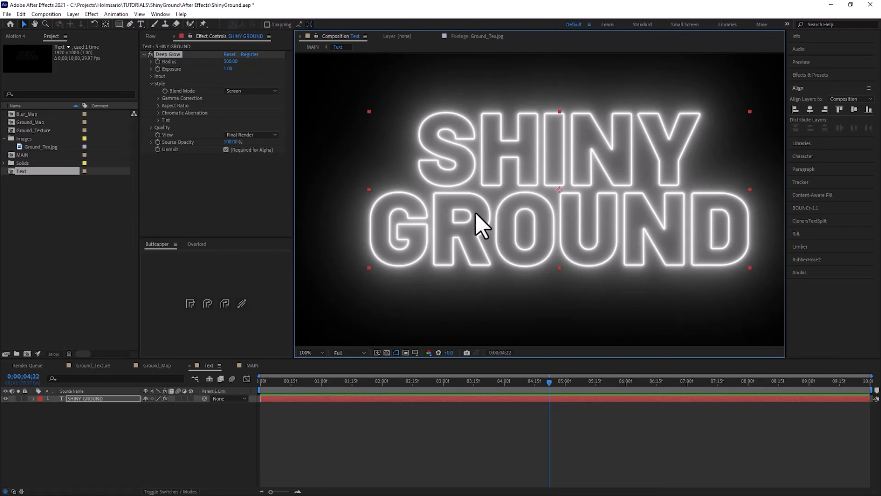
scroll(482, 225, "down", 1)
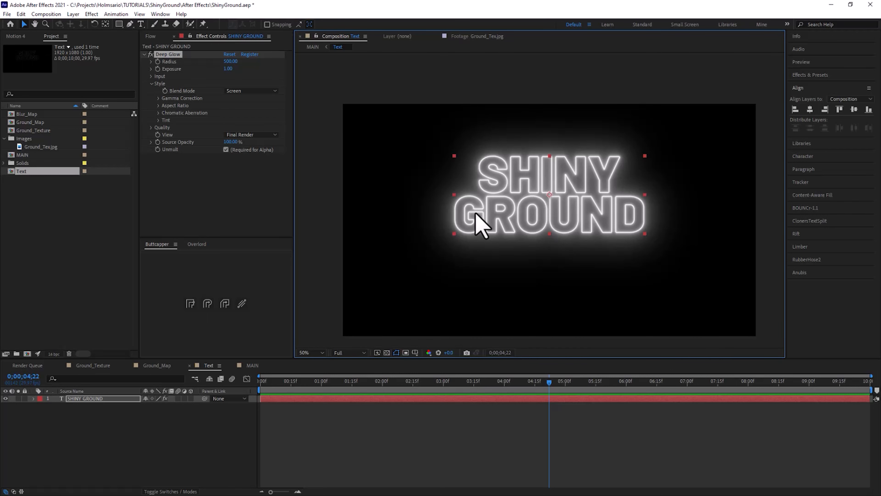
Enable the Tint of the SHINY GROUND layer's Deep Glow and set its color to hot pink, about FF00A2.
scroll(480, 225, "up", 1)
left_click_drag(478, 223, 465, 208)
left_click(159, 120)
left_click(226, 127)
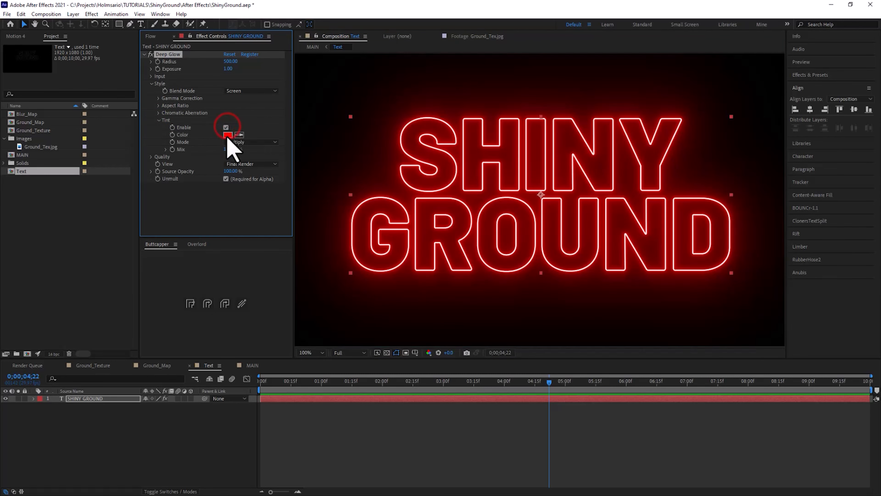
left_click(227, 135)
left_click(378, 346)
left_click_drag(378, 347, 377, 343)
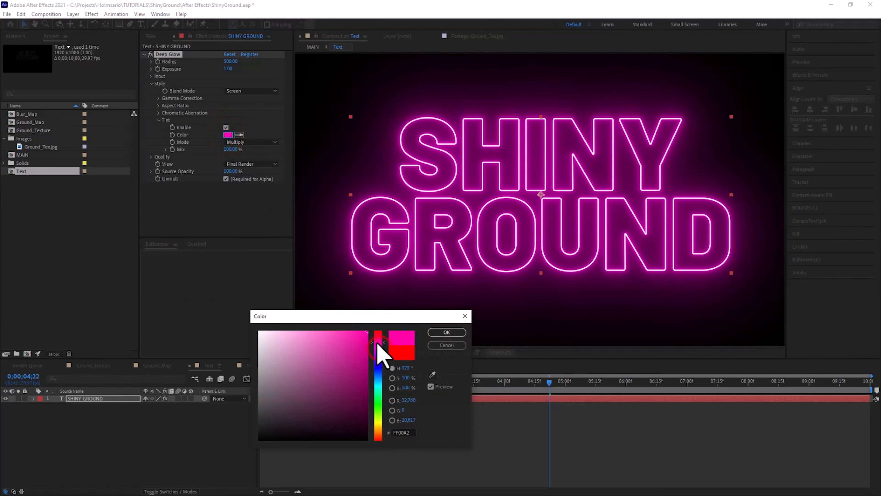
left_click(440, 332)
Enable Chromatic Aberration in the Deep Glow effect and inspect the color fringing around the letters.
left_click(159, 113)
left_click(225, 119)
scroll(540, 200, "up", 1)
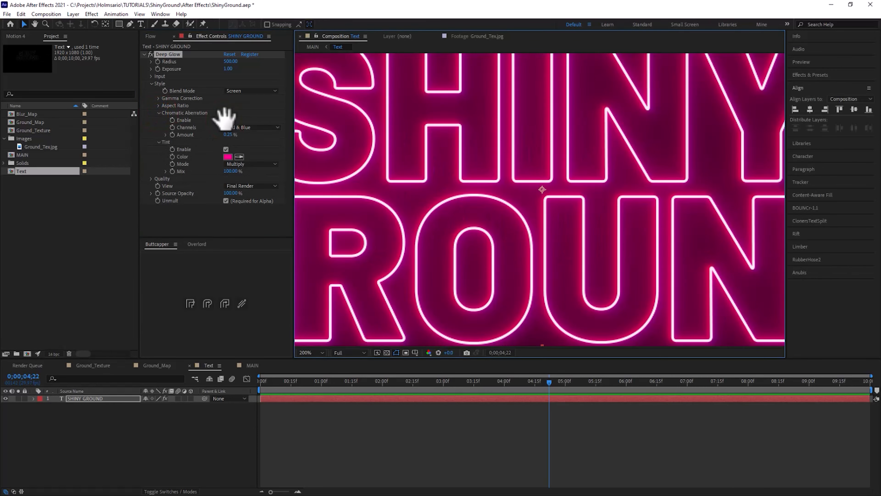
left_click_drag(539, 199, 650, 268)
scroll(539, 200, "down", 1)
left_click_drag(277, 132, 133, 91)
left_click_drag(471, 197, 522, 192)
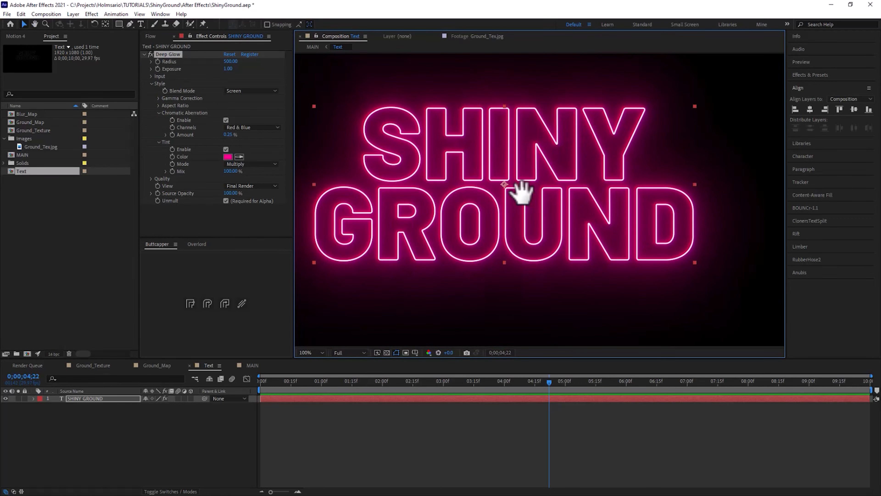
Return to the MAIN composition and move the Lens Blur layer below the Compound Blur layer.
left_click(252, 366)
scroll(540, 199, "up", 1)
left_click_drag(540, 200, 518, 118)
left_click_drag(440, 308, 446, 309)
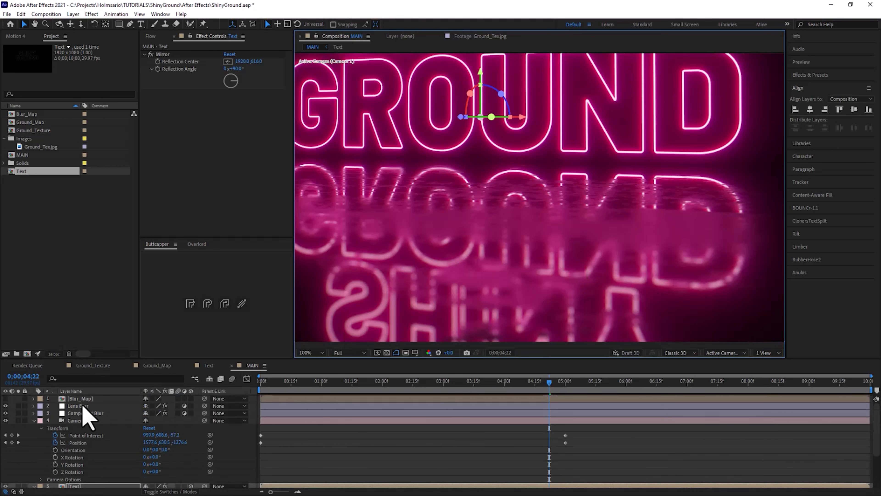
left_click(82, 404)
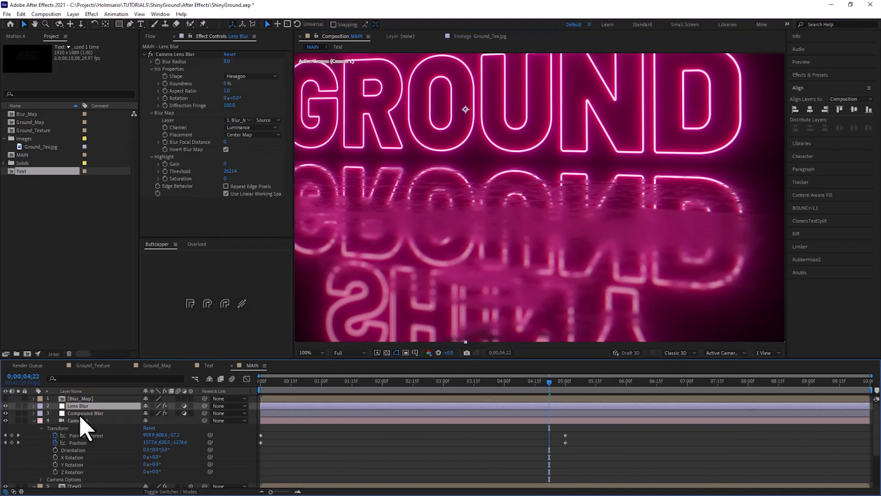
left_click(82, 412)
left_click_drag(82, 405, 87, 417)
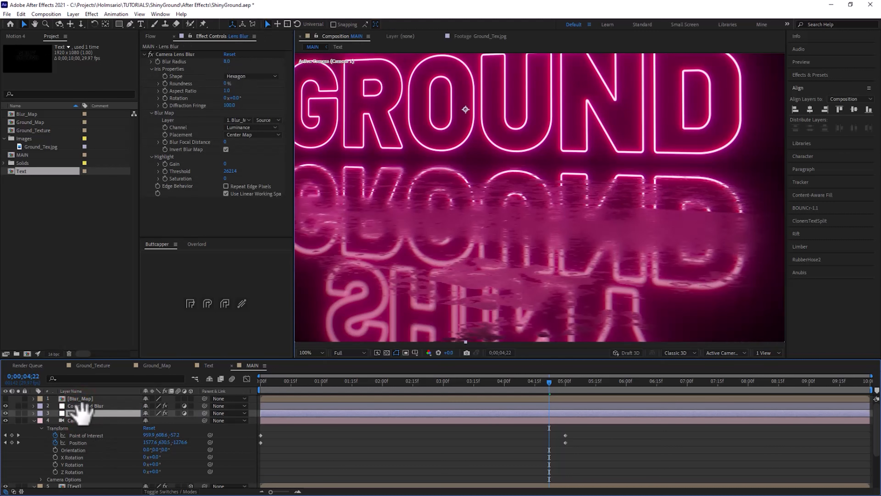
Examine the reflection detail up close and preview the camera animation in MAIN from 0;00;00;00.
key("period")
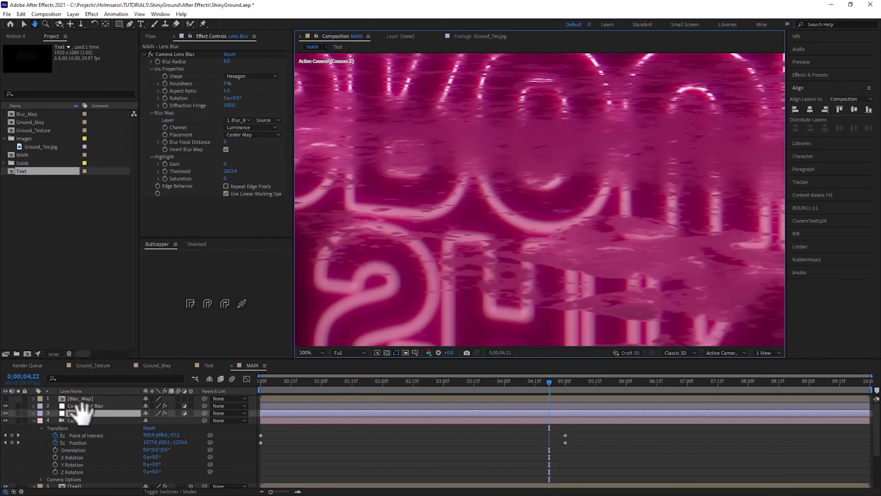
left_click_drag(658, 243, 731, 238)
key("comma")
key("comma")
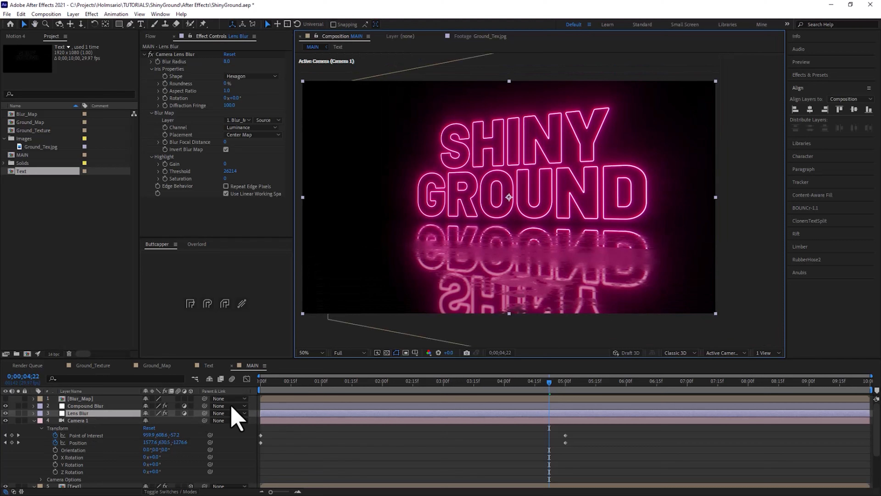
left_click_drag(540, 384, 200, 415)
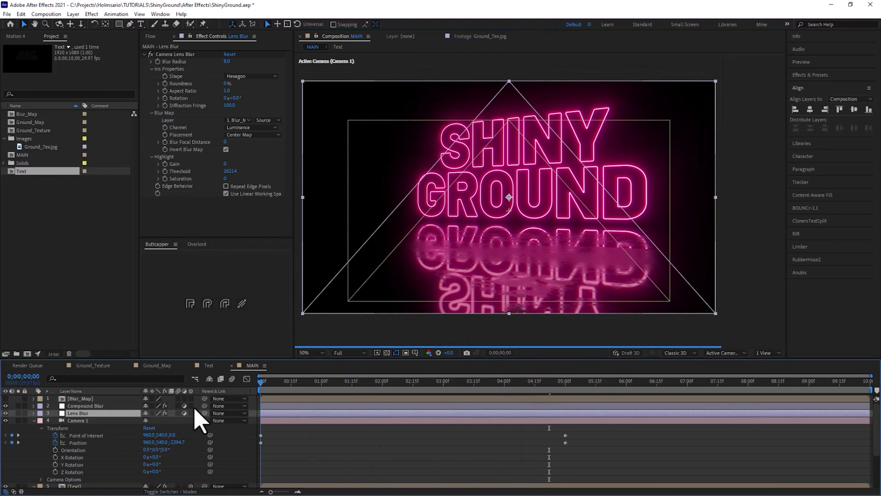
key("period")
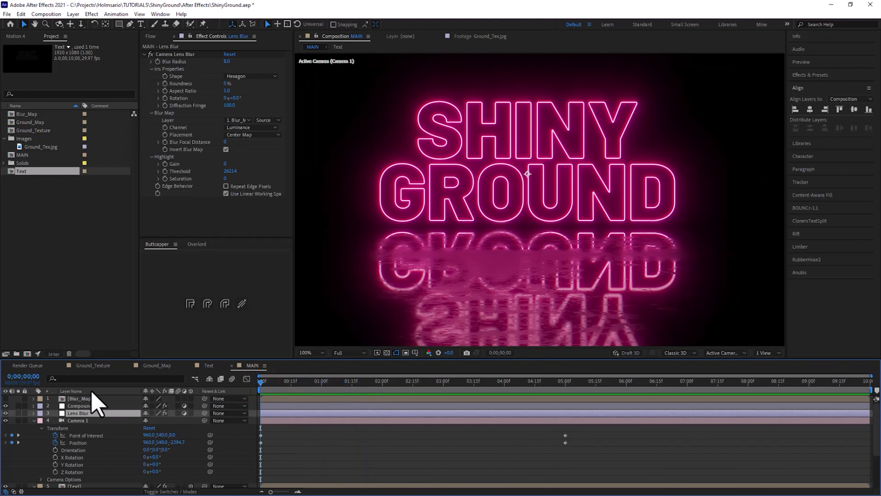
key("space")
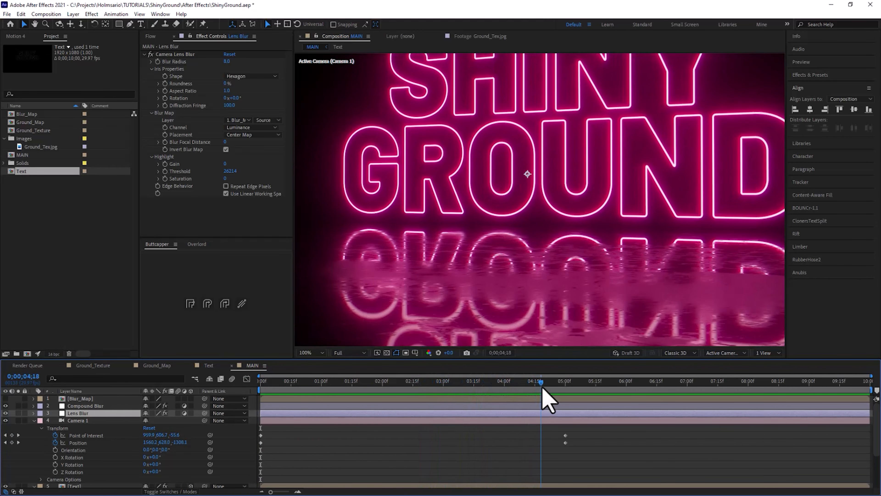
left_click_drag(493, 390, 352, 391)
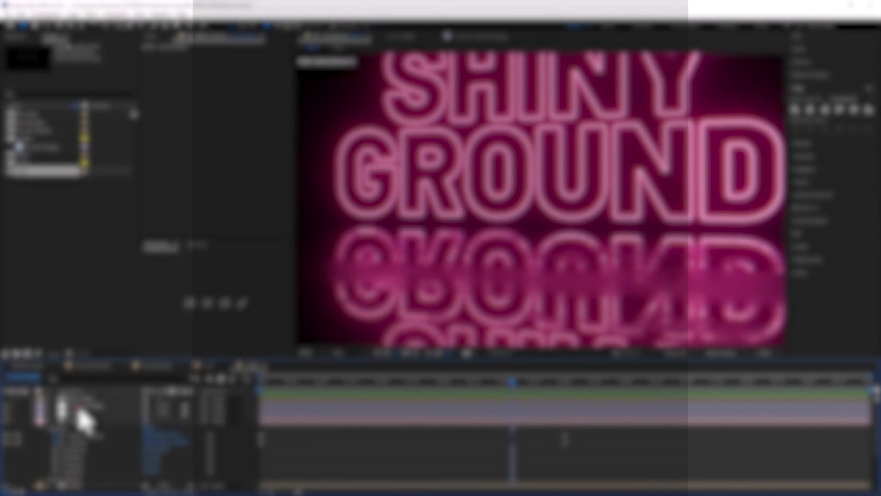
Review the Compound Blur and Lens Blur layers and examine the sharpness of the ground break-up at 0;00;04;04.
left_click(79, 406)
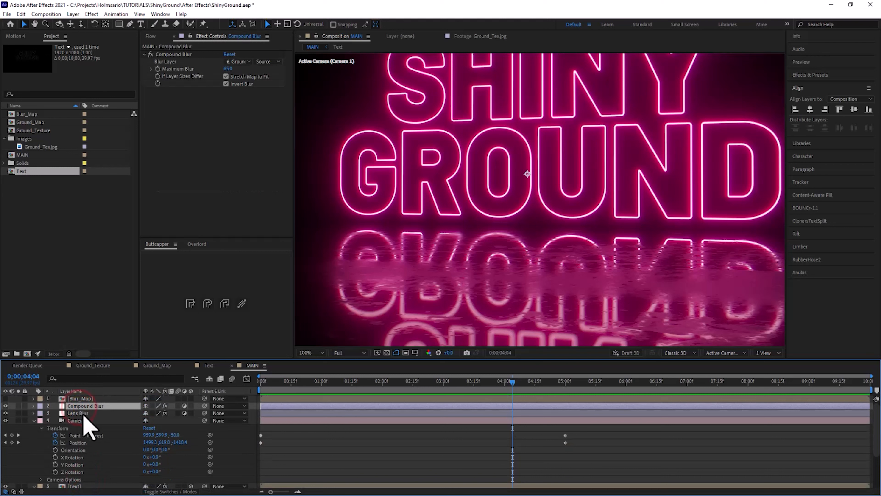
left_click(84, 414)
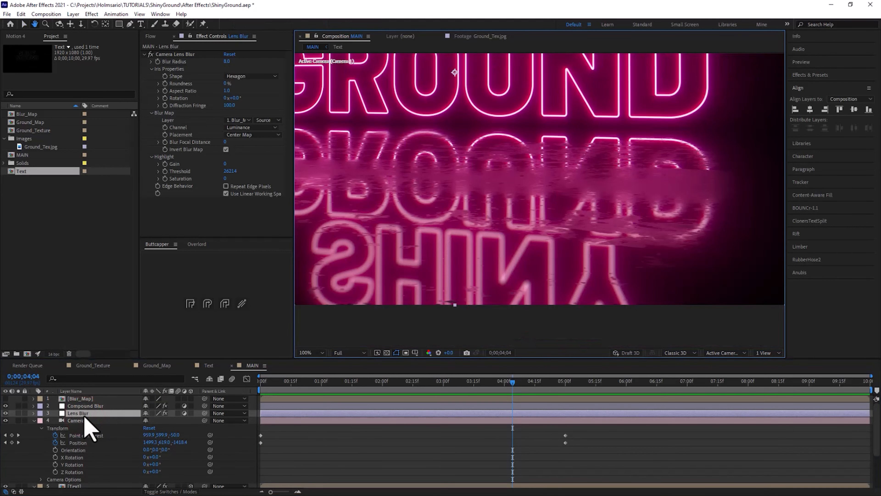
scroll(540, 222, "up", 1)
left_click_drag(539, 222, 506, 156)
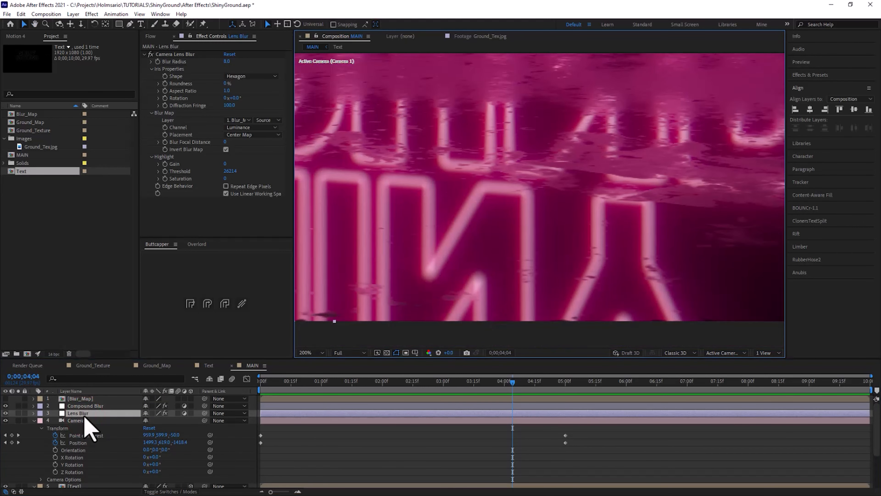
scroll(540, 199, "down", 1)
left_click_drag(539, 200, 593, 254)
scroll(540, 199, "down", 1)
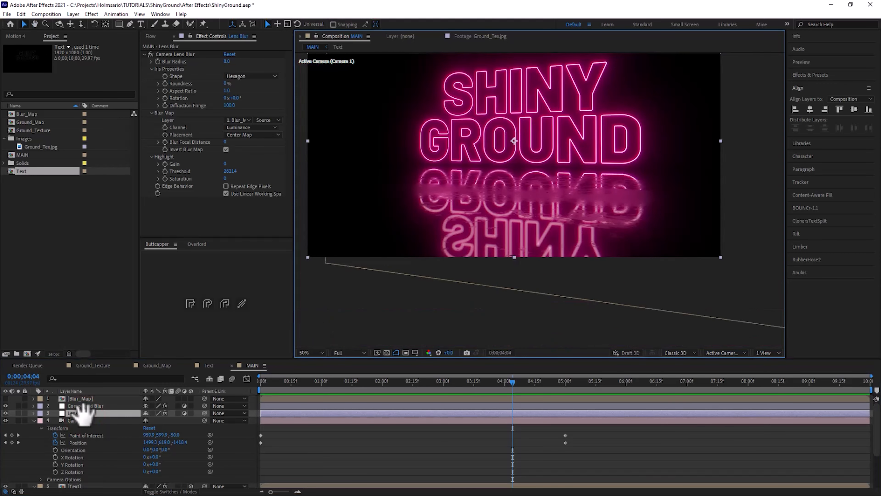
Examine the reflected GROUND letters once more and scrub through the camera move to 0;00;04;23.
scroll(615, 203, "up", 1)
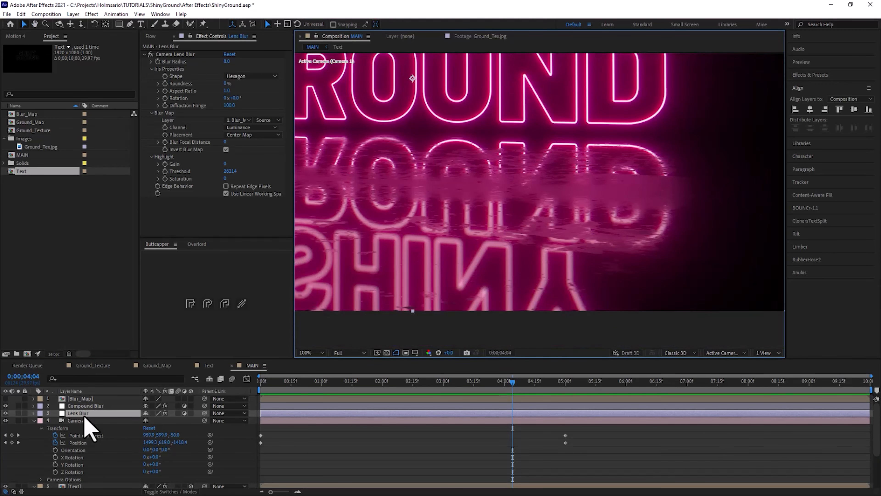
mouse_move(439, 189)
left_mouse_down()
mouse_move(640, 209)
mouse_move(477, 216)
left_mouse_up()
scroll(540, 200, "down", 1)
left_click_drag(540, 199, 547, 221)
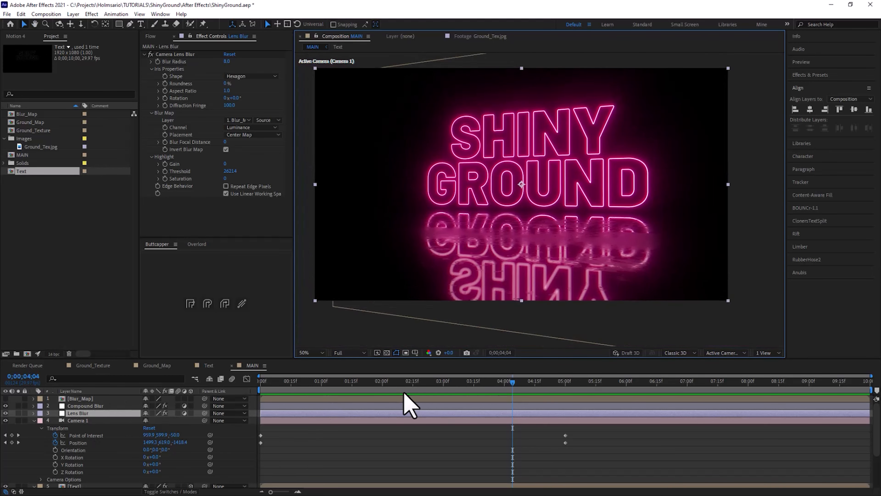
left_click_drag(510, 383, 293, 393)
left_click_drag(360, 385, 541, 381)
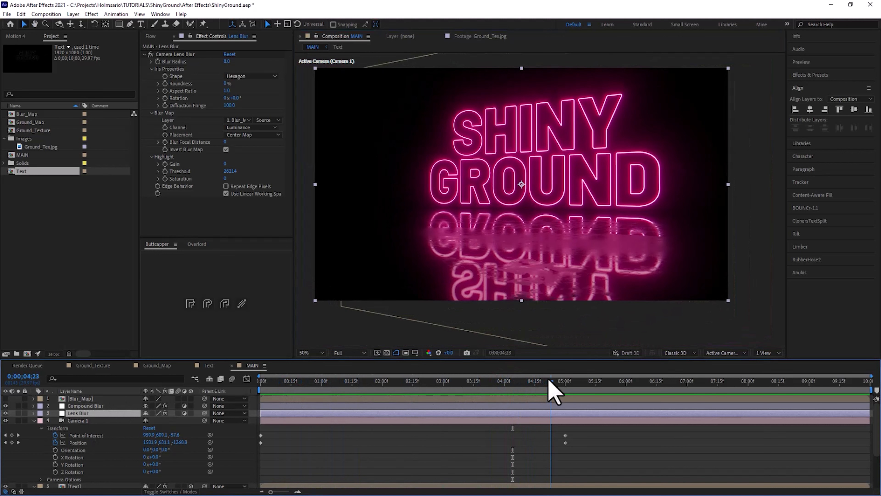